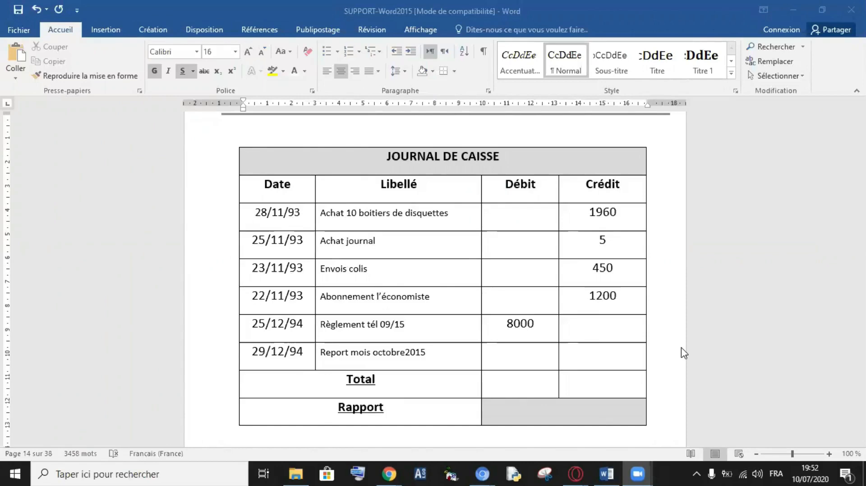
- Create a new blank document and insert a table with 4 columns and 10 rows
{"action": "key", "text": "ctrl+n"}
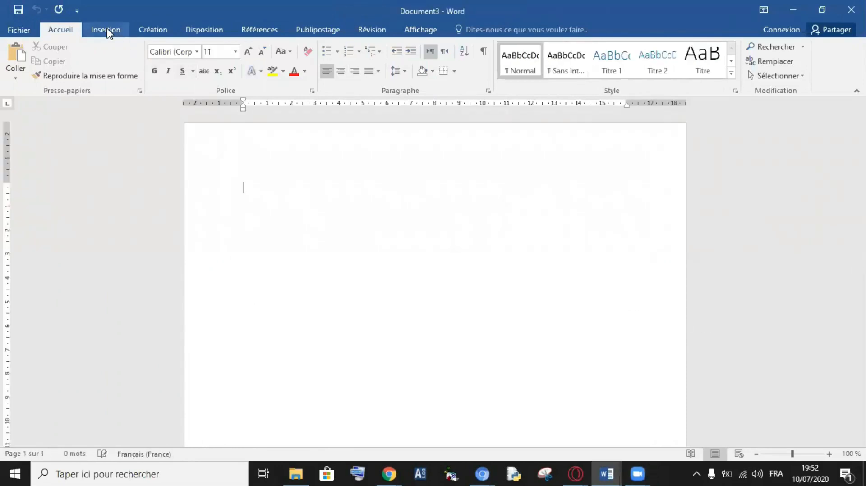
{"action": "left_click", "coordinate": [107, 30]}
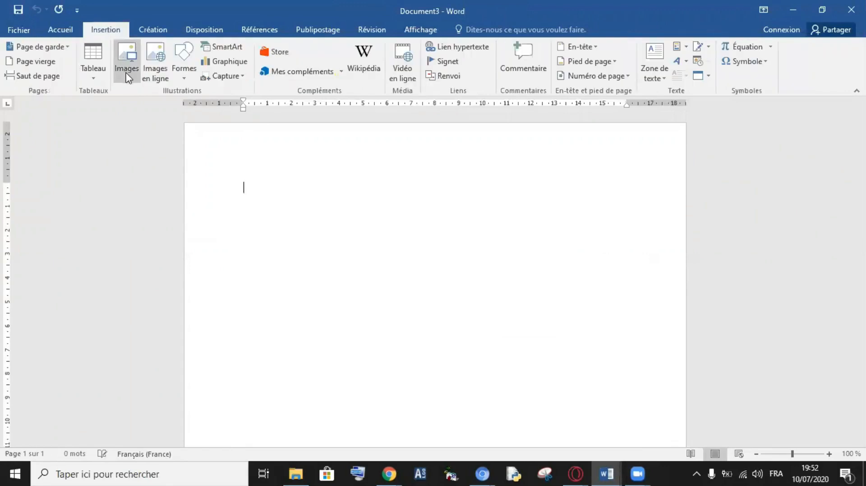
{"action": "left_click", "coordinate": [96, 69]}
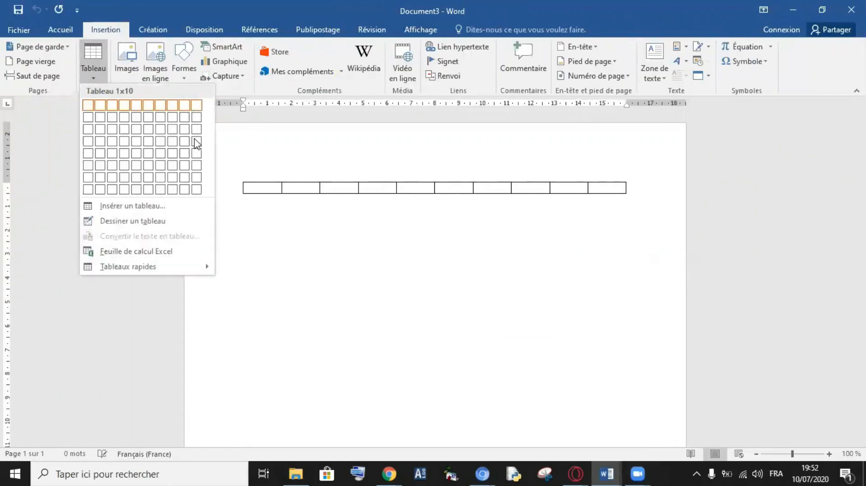
{"action": "left_click", "coordinate": [147, 206]}
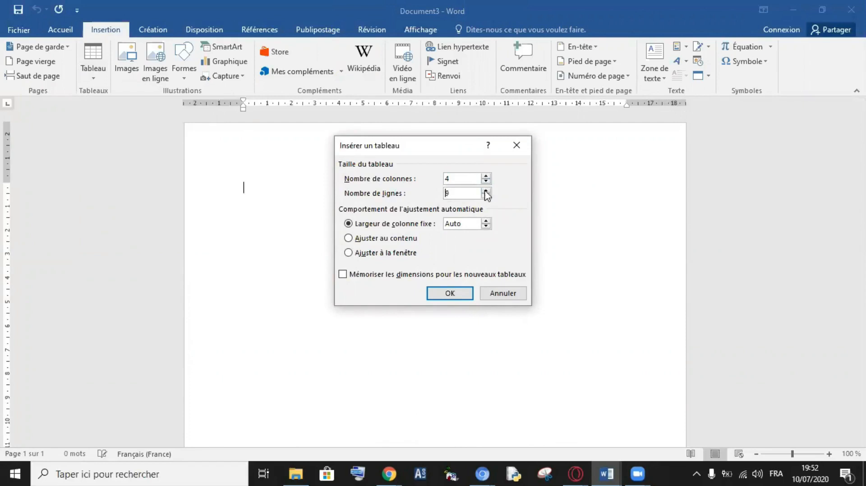
{"action": "left_click", "coordinate": [464, 293]}
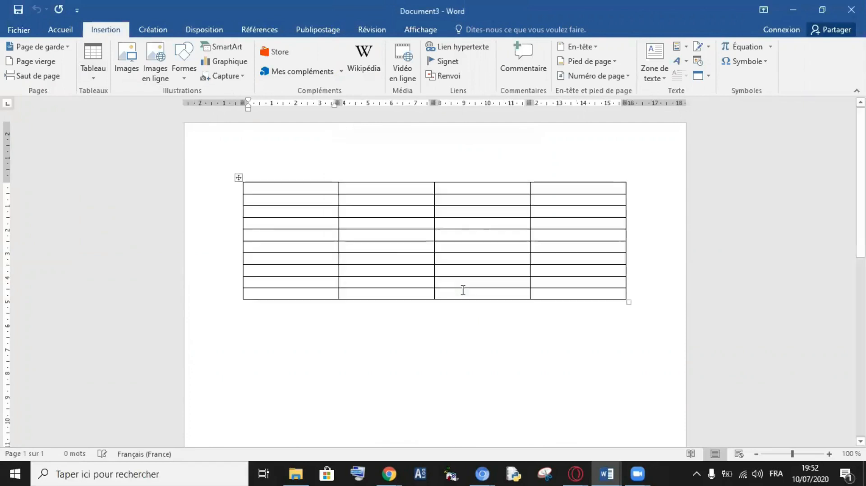
- Check the model table in the SUPPORT-Word2015 document and merge the four cells of the new table's first row
{"action": "mouse_move", "coordinate": [606, 474]}
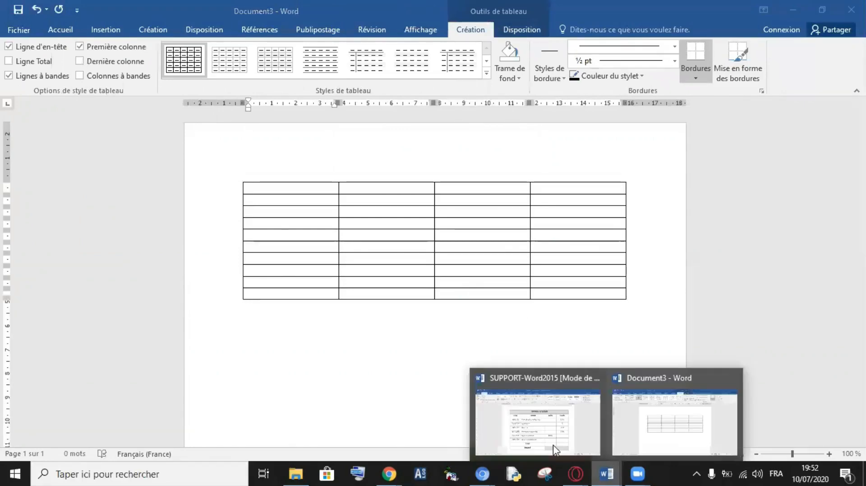
{"action": "left_click", "coordinate": [535, 436]}
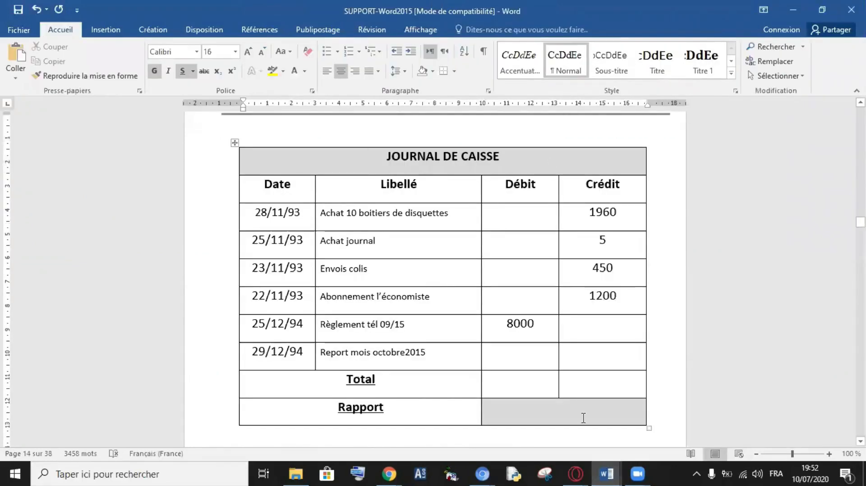
{"action": "mouse_move", "coordinate": [606, 473]}
{"action": "left_click", "coordinate": [656, 433]}
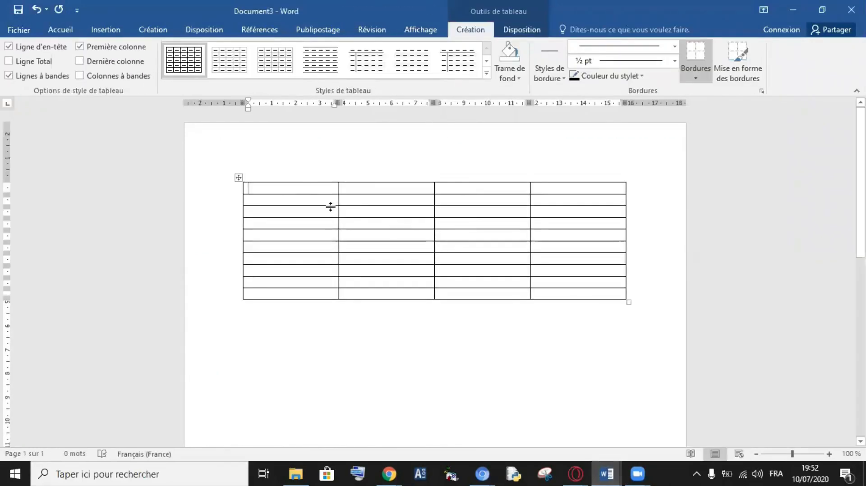
{"action": "left_click_drag", "start_coordinate": [315, 187], "coordinate": [364, 189]}
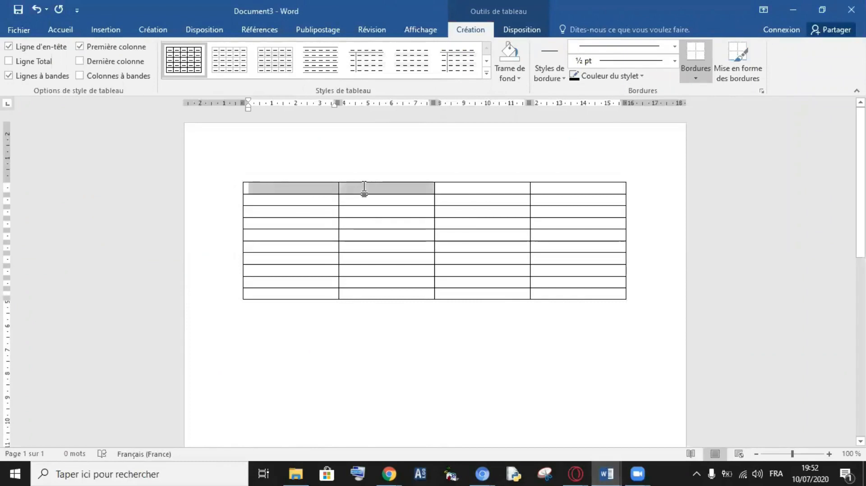
{"action": "left_click", "coordinate": [315, 179]}
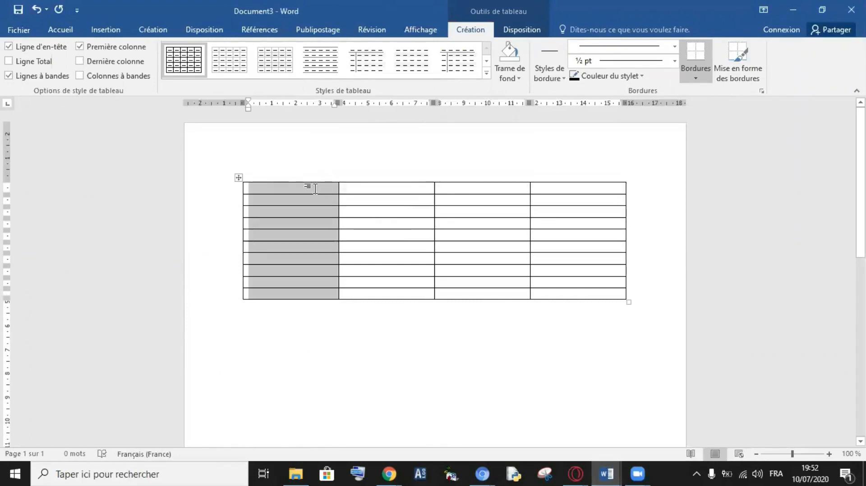
{"action": "left_click", "coordinate": [315, 189]}
{"action": "left_click_drag", "start_coordinate": [309, 188], "coordinate": [545, 186]}
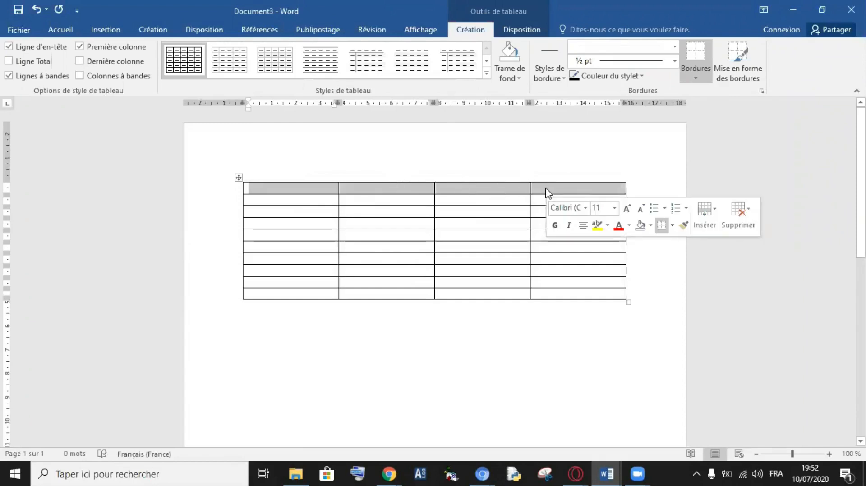
{"action": "right_click", "coordinate": [545, 191]}
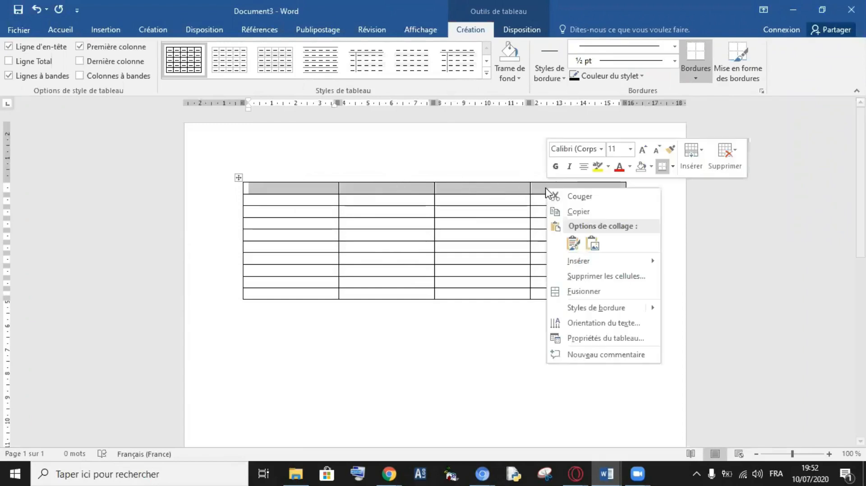
{"action": "left_click", "coordinate": [584, 291]}
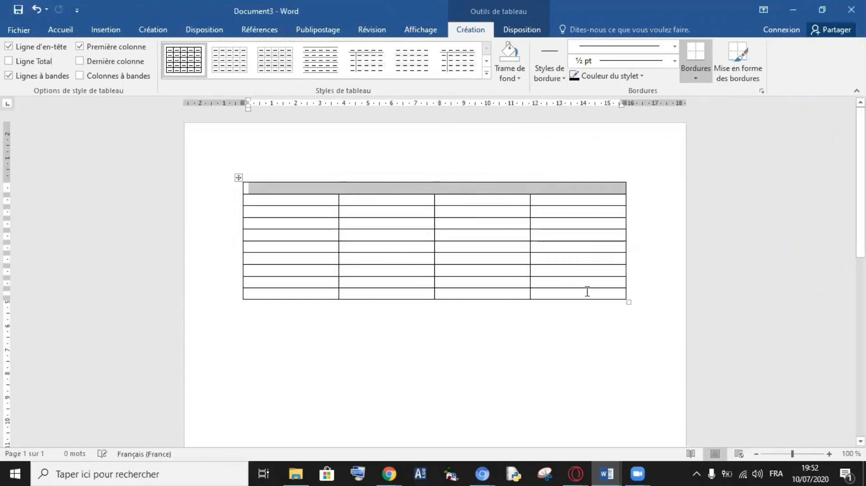
- Resize the table's four columns below the merged row to about 2.7, 7.8, 3 and 2.5 cm wide
{"action": "left_click", "coordinate": [351, 212]}
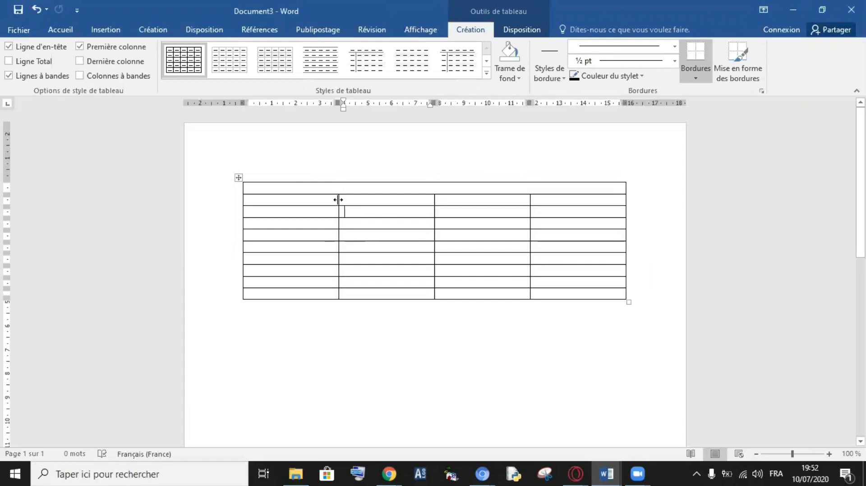
{"action": "left_click_drag", "start_coordinate": [338, 199], "coordinate": [308, 201]}
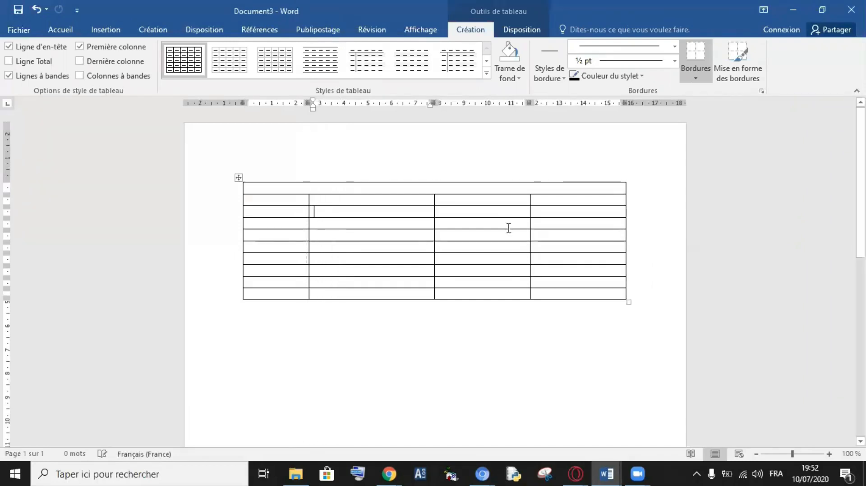
{"action": "left_click_drag", "start_coordinate": [532, 202], "coordinate": [566, 201]}
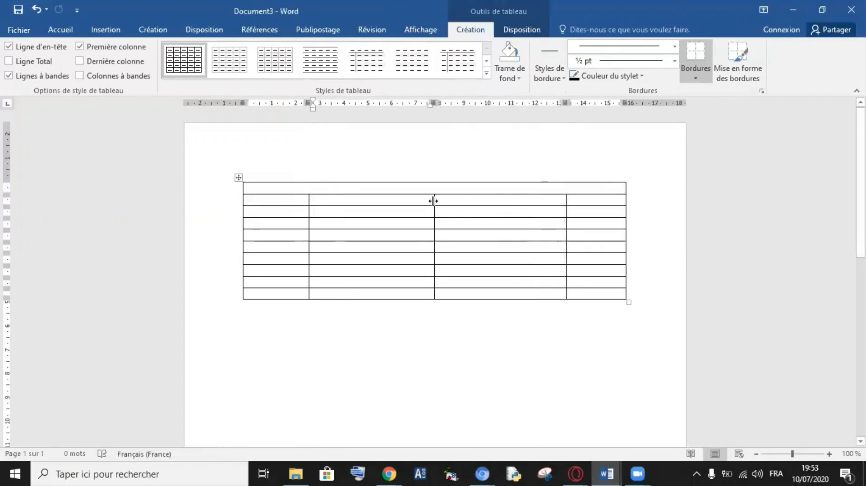
{"action": "left_click_drag", "start_coordinate": [432, 201], "coordinate": [496, 206]}
- Compare with the model table and merge the first two cells of the second-to-last row
{"action": "mouse_move", "coordinate": [612, 463]}
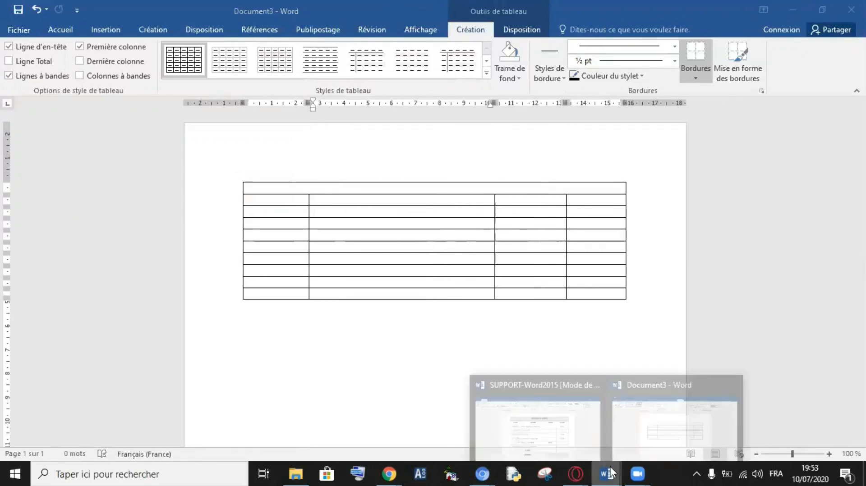
{"action": "left_click", "coordinate": [536, 428]}
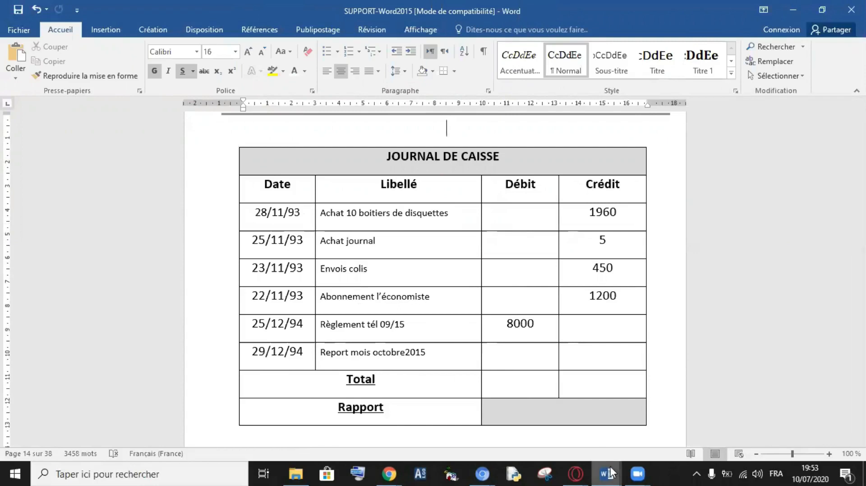
{"action": "mouse_move", "coordinate": [607, 474]}
{"action": "left_click", "coordinate": [644, 424]}
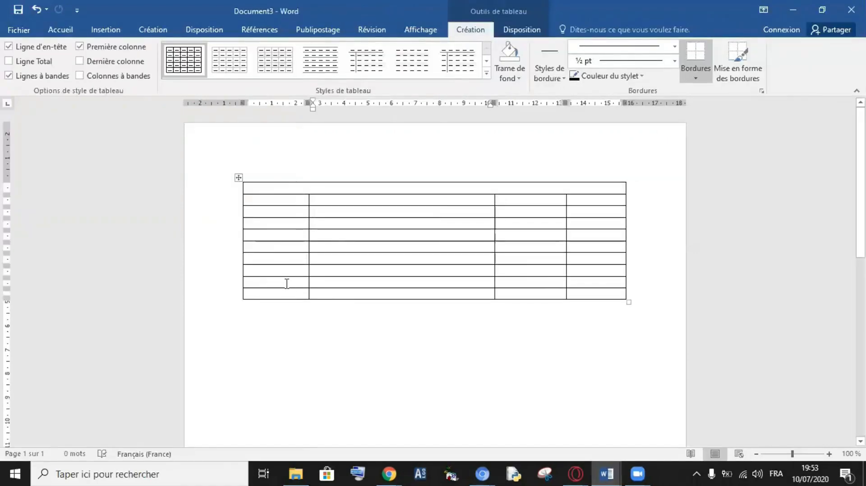
{"action": "left_click_drag", "start_coordinate": [285, 283], "coordinate": [315, 286]}
{"action": "left_click", "coordinate": [292, 284]}
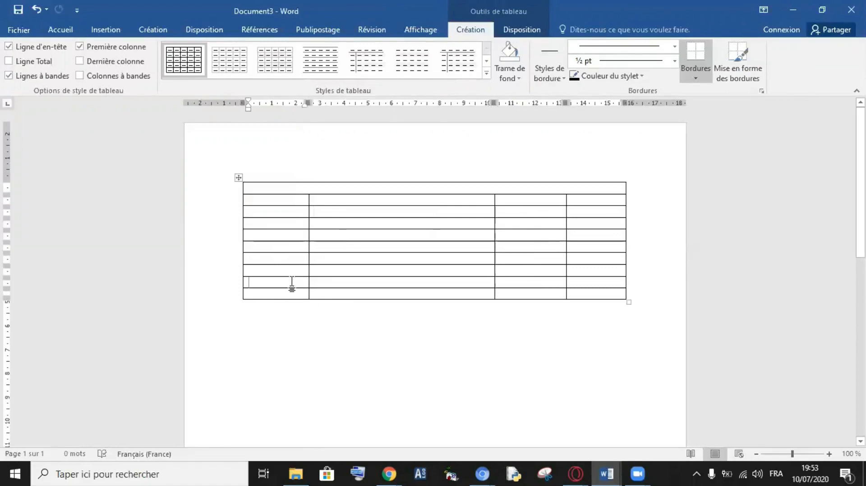
{"action": "left_click_drag", "start_coordinate": [300, 284], "coordinate": [315, 286]}
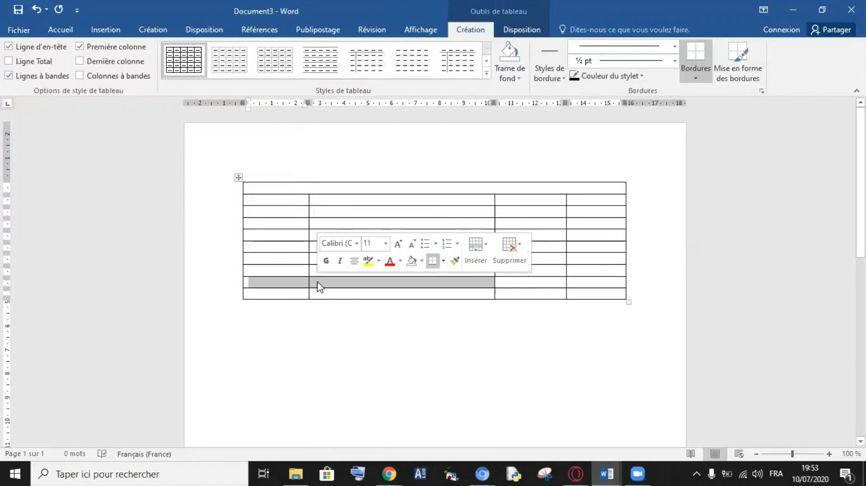
{"action": "right_click", "coordinate": [319, 285]}
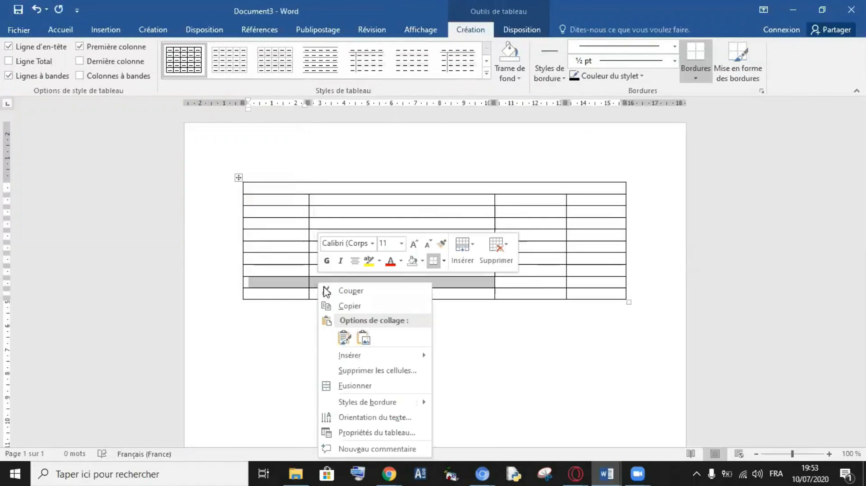
{"action": "left_click", "coordinate": [366, 387]}
- Merge the first two cells of the table's last row
{"action": "left_click", "coordinate": [298, 307]}
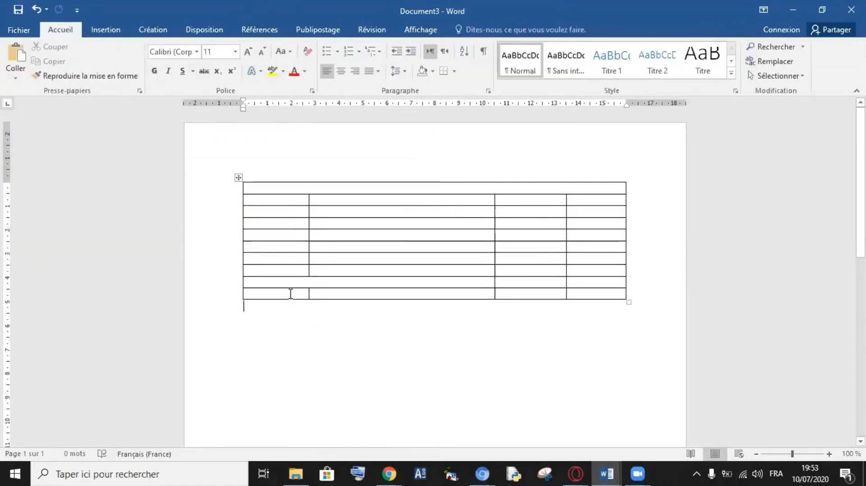
{"action": "left_click", "coordinate": [294, 293]}
{"action": "left_click_drag", "start_coordinate": [307, 293], "coordinate": [313, 293]}
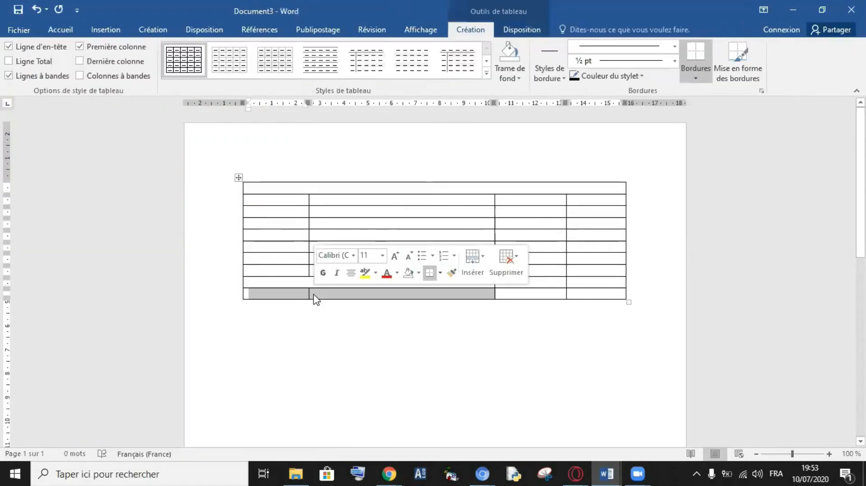
{"action": "right_click", "coordinate": [313, 295]}
{"action": "left_click", "coordinate": [356, 223]}
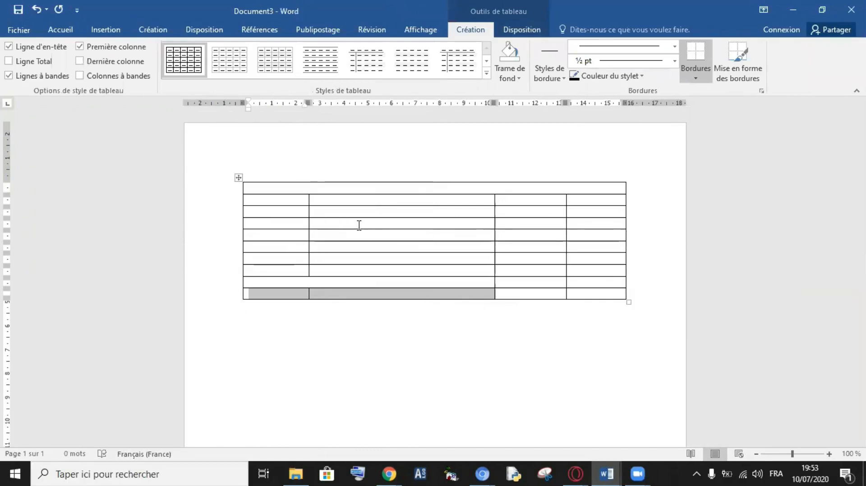
- Check the model table again and merge the two rightmost cells of the last row
{"action": "mouse_move", "coordinate": [606, 473]}
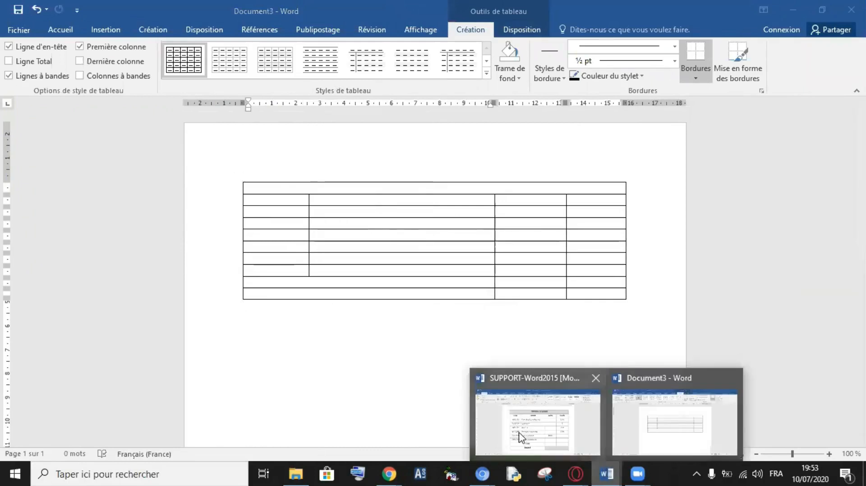
{"action": "left_click", "coordinate": [538, 399]}
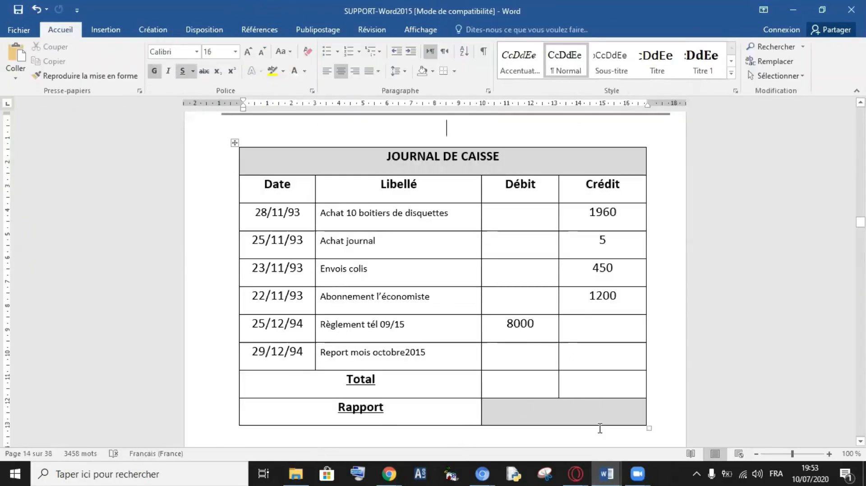
{"action": "left_click", "coordinate": [607, 473]}
{"action": "left_click", "coordinate": [643, 427]}
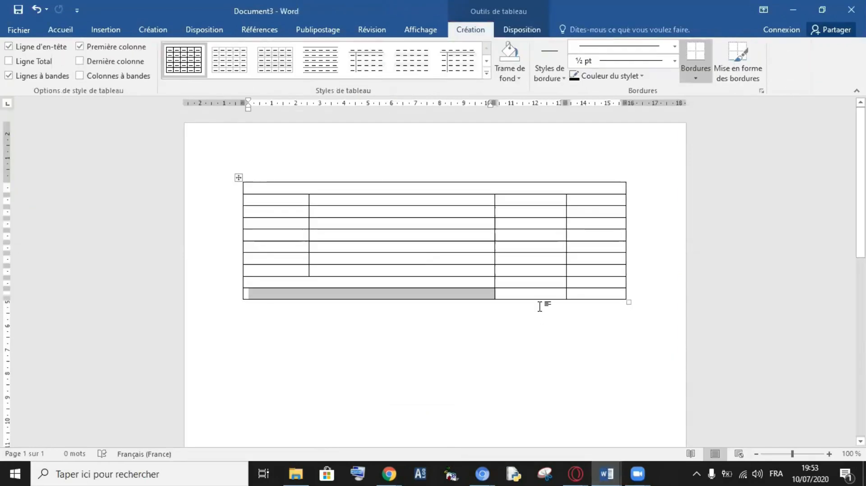
{"action": "left_click", "coordinate": [559, 293]}
{"action": "left_click_drag", "start_coordinate": [559, 293], "coordinate": [576, 294]}
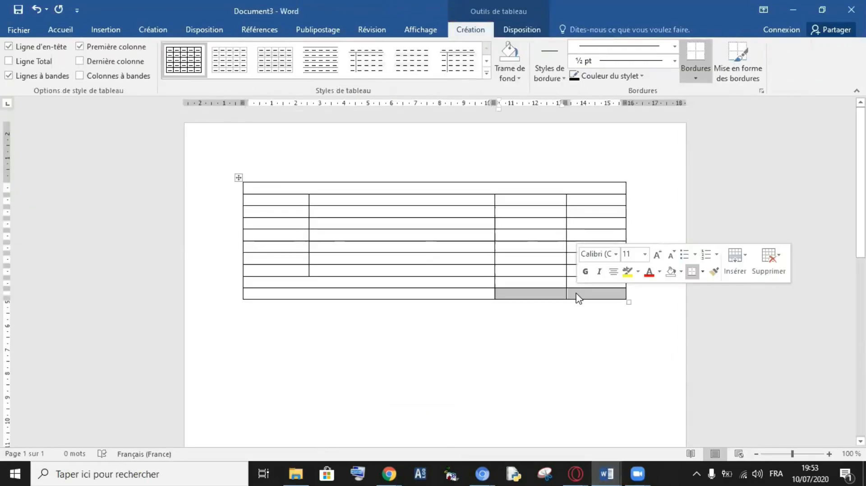
{"action": "right_click", "coordinate": [578, 298]}
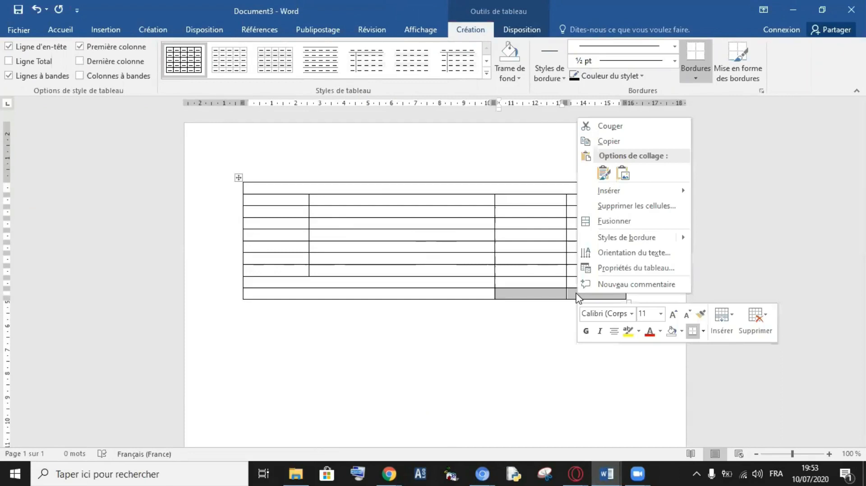
{"action": "left_click", "coordinate": [647, 219]}
- Shade the merged first row of the table with the light orange theme colour
{"action": "left_click", "coordinate": [406, 191]}
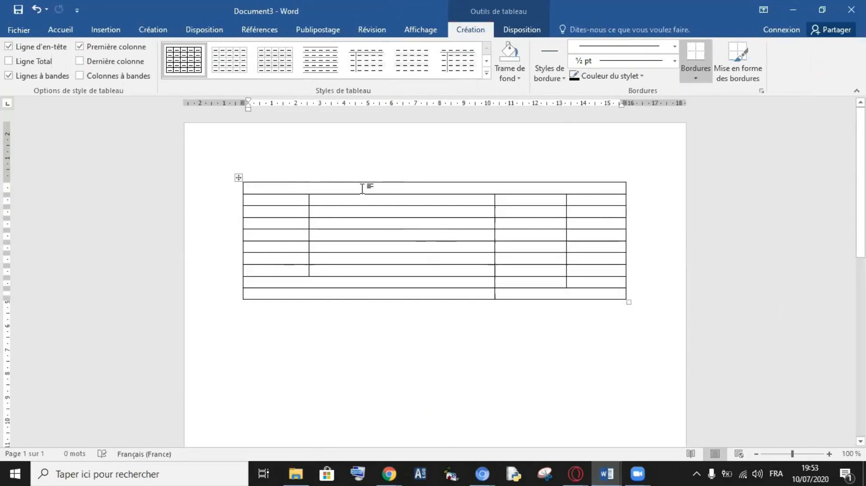
{"action": "left_click", "coordinate": [513, 77]}
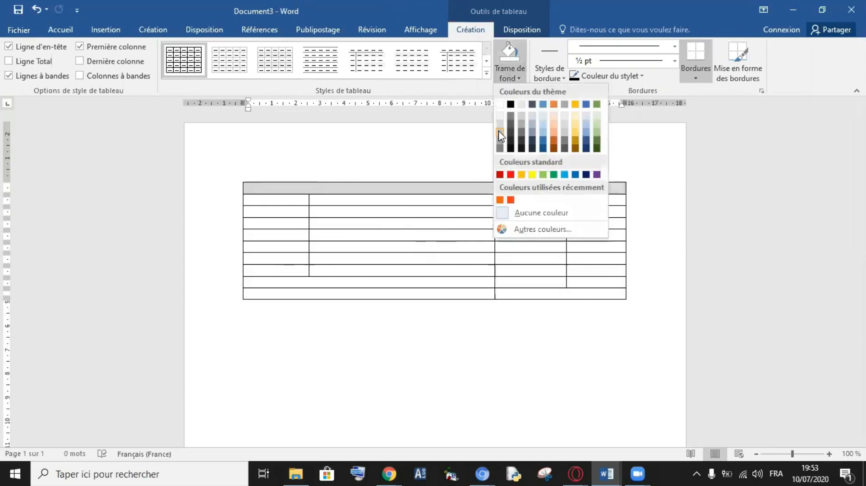
{"action": "left_click", "coordinate": [552, 132]}
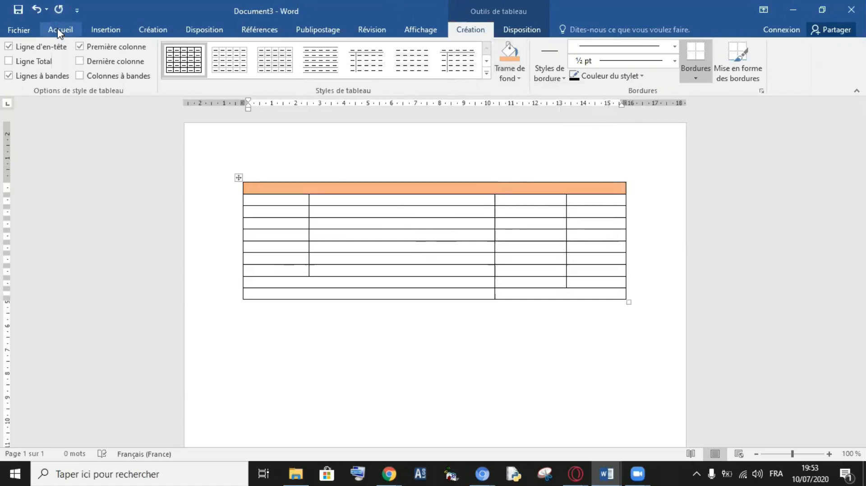
- Reapply the light orange shading to the title row and shade the last row's merged rightmost cell in the same colour
{"action": "left_click", "coordinate": [59, 30]}
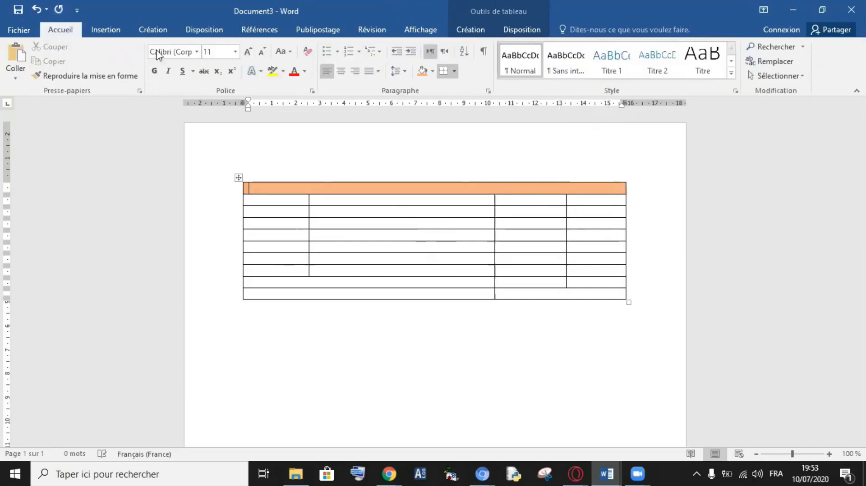
{"action": "left_click", "coordinate": [432, 72]}
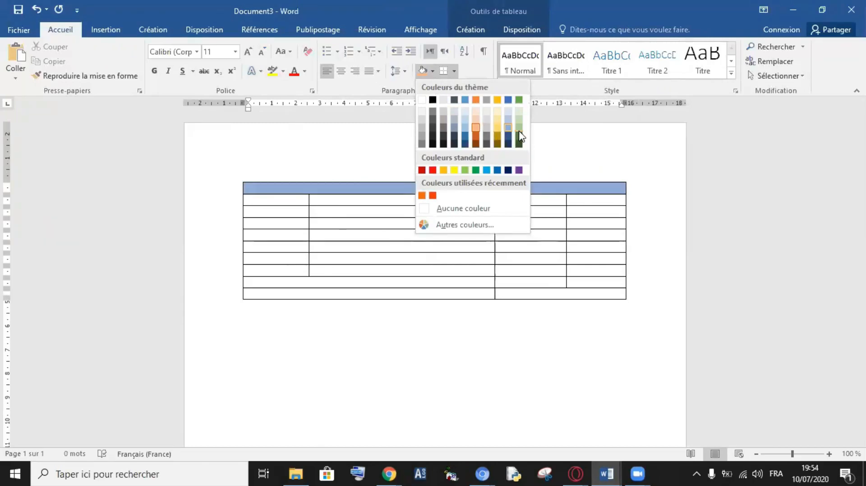
{"action": "left_click", "coordinate": [476, 119]}
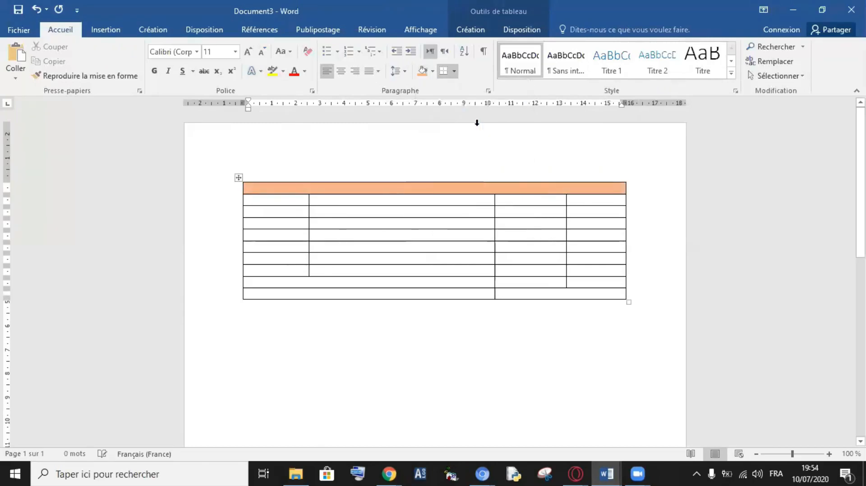
{"action": "left_click", "coordinate": [541, 292]}
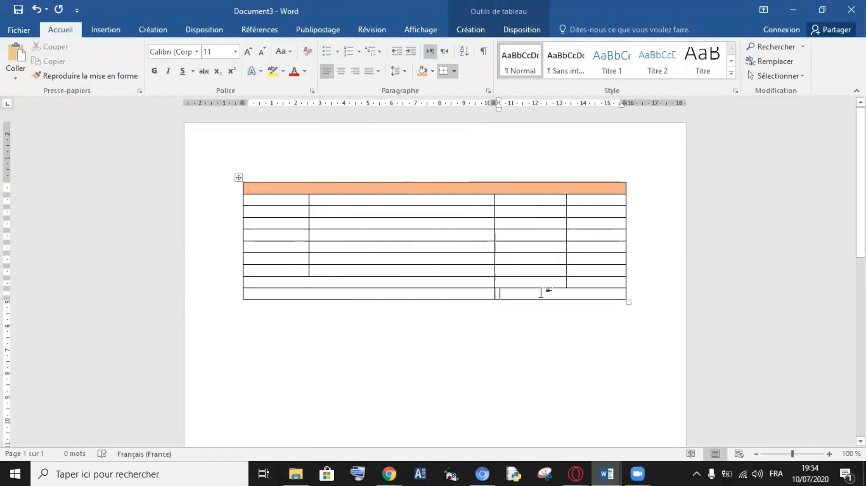
{"action": "left_click", "coordinate": [423, 72]}
{"action": "left_click", "coordinate": [436, 189]}
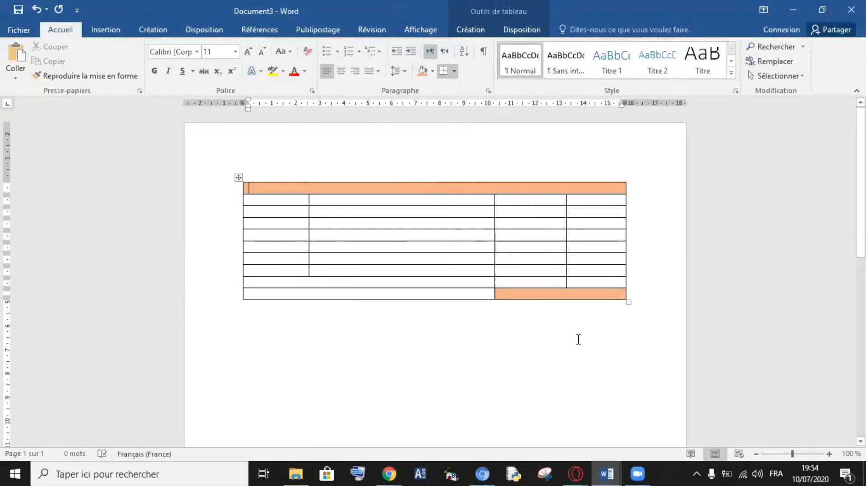
- Switch to the SUPPORT-Word2015 document to check the model table
{"action": "mouse_move", "coordinate": [606, 473]}
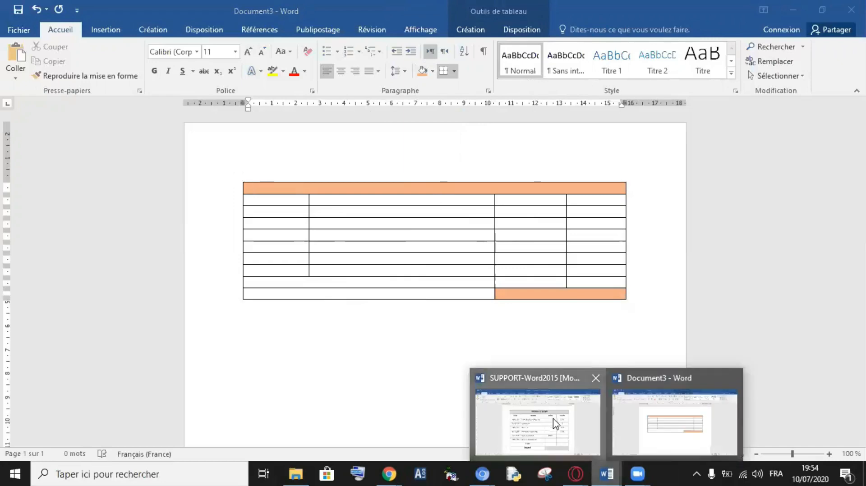
{"action": "left_click", "coordinate": [556, 423]}
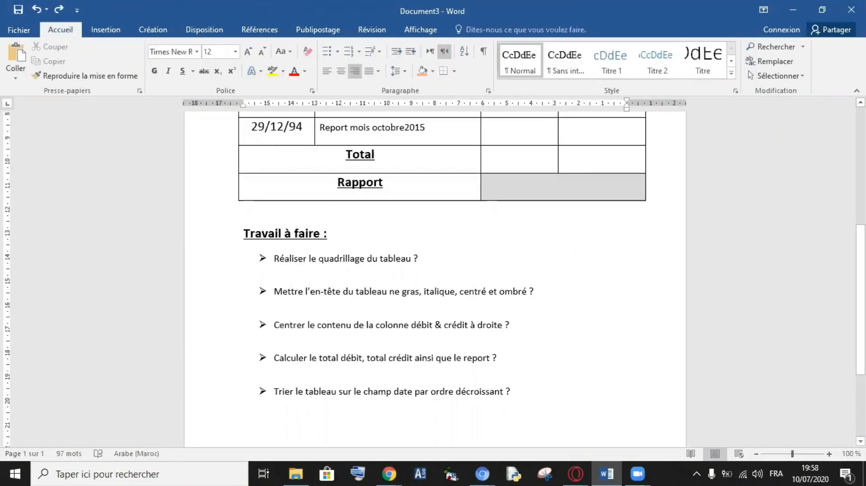
- Right-align the Débit and Crédit cells from the 28/11/93 row down to the Total row
{"action": "scroll", "coordinate": [442, 279], "scroll_direction": "up", "scroll_amount": 6}
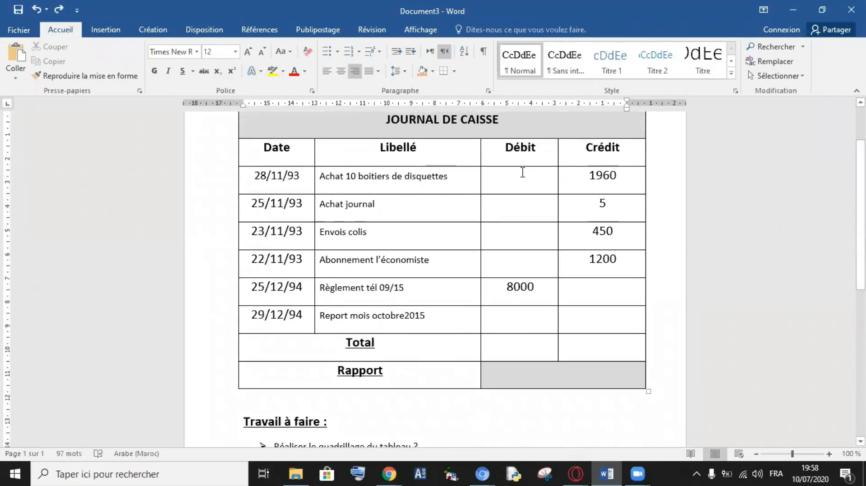
{"action": "left_click_drag", "start_coordinate": [522, 173], "coordinate": [623, 344]}
{"action": "left_click", "coordinate": [470, 29]}
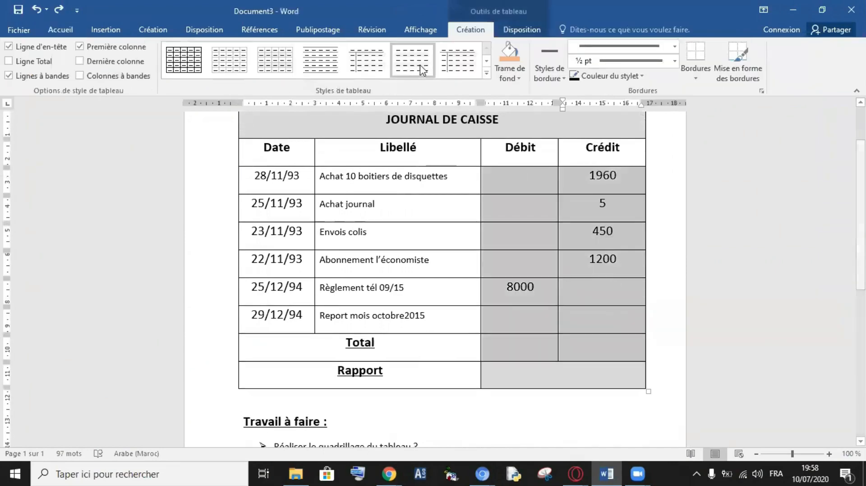
{"action": "left_click", "coordinate": [59, 31]}
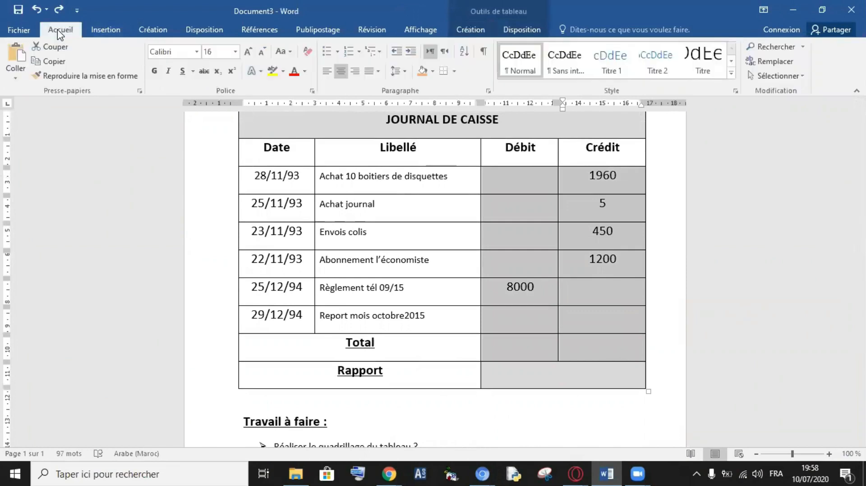
{"action": "left_click", "coordinate": [357, 73]}
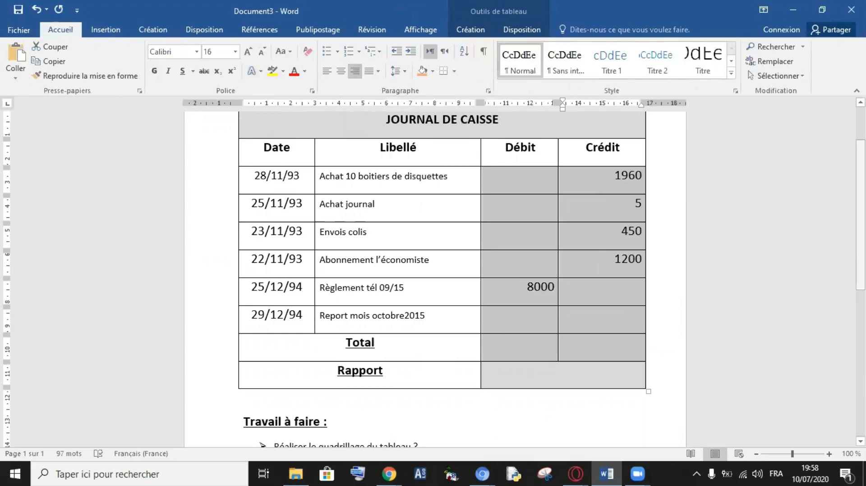
- Correct "report" to "rapport" in the fourth task under Travail à faire
{"action": "scroll", "coordinate": [441, 271], "scroll_direction": "down", "scroll_amount": 7}
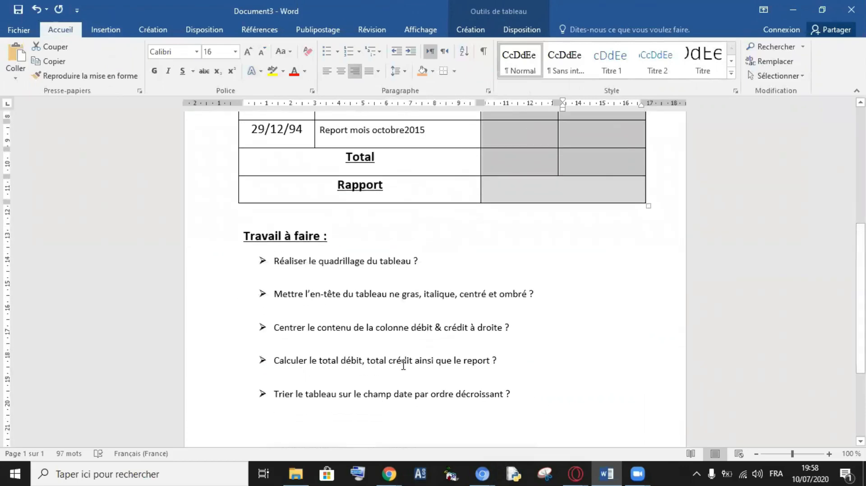
{"action": "left_click", "coordinate": [473, 361]}
{"action": "key", "text": "BackSpace"}
{"action": "type", "text": "ap"}
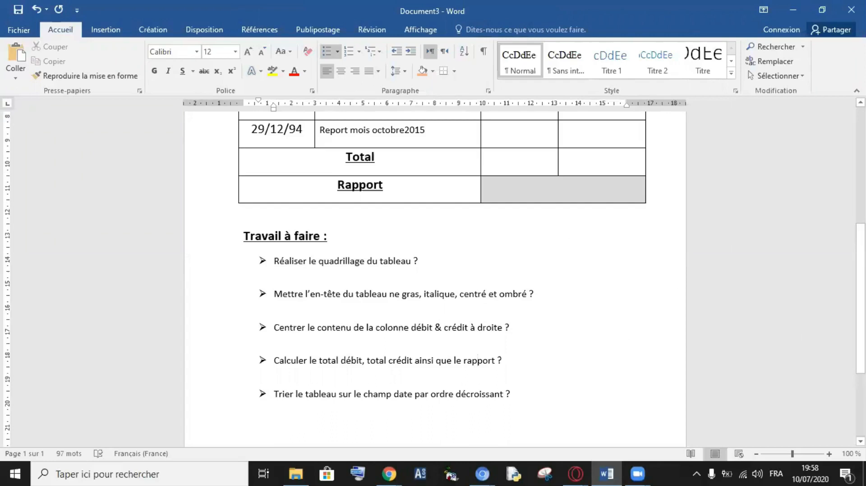
- Enter 8000 as the Débit total and remove the underline from both amount cells of the Total row
{"action": "scroll", "coordinate": [595, 221], "scroll_direction": "up", "scroll_amount": 8}
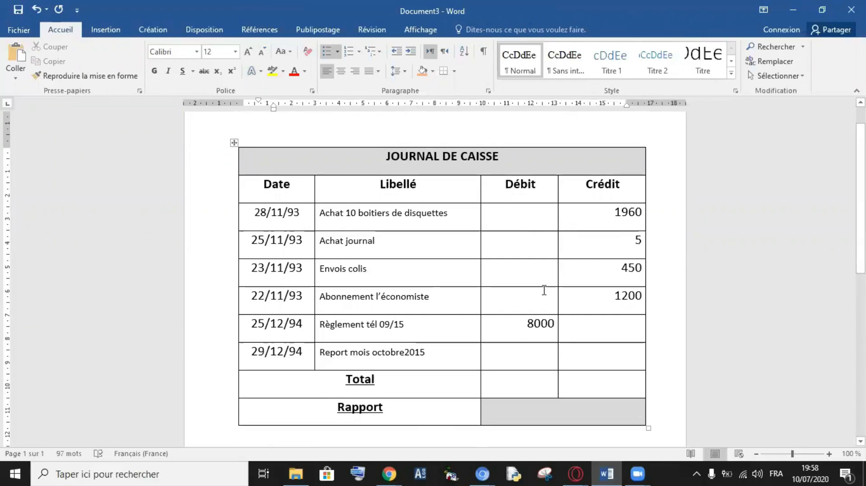
{"action": "left_click", "coordinate": [539, 383]}
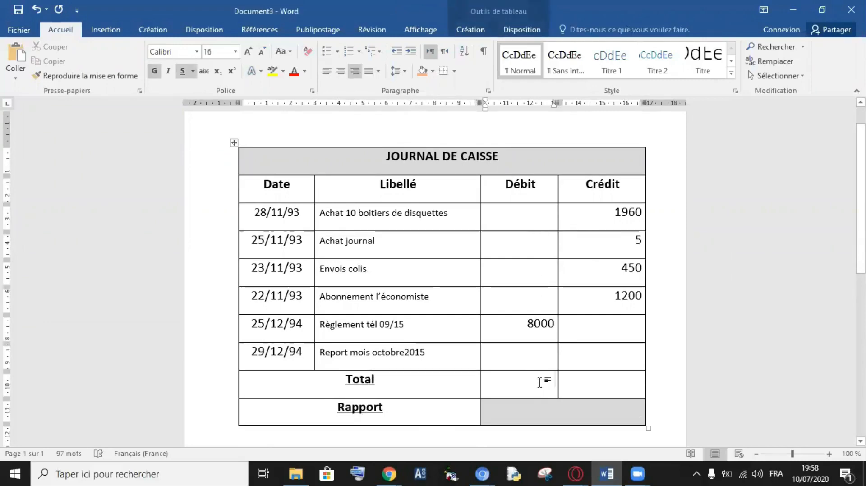
{"action": "type", "text": "8000"}
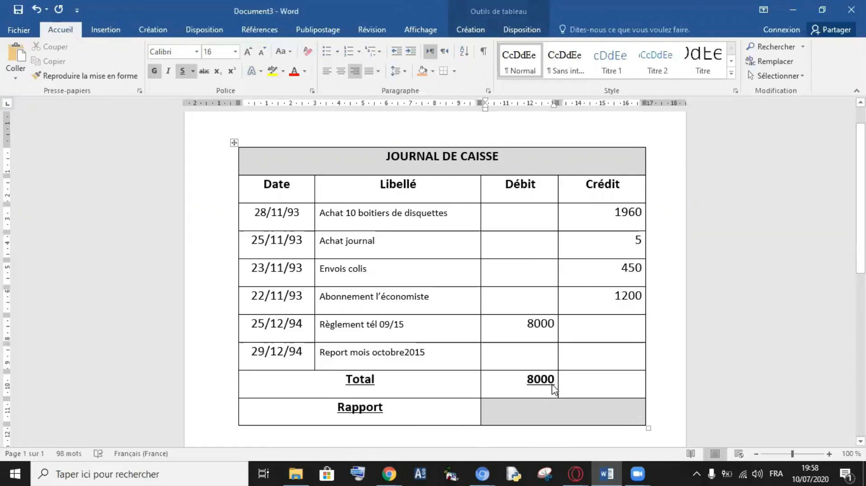
{"action": "left_click_drag", "start_coordinate": [552, 387], "coordinate": [589, 401]}
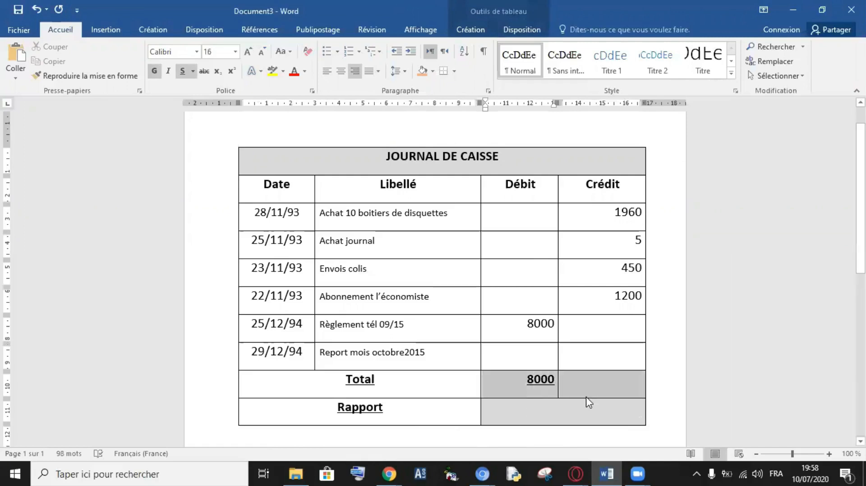
{"action": "left_click", "coordinate": [183, 72]}
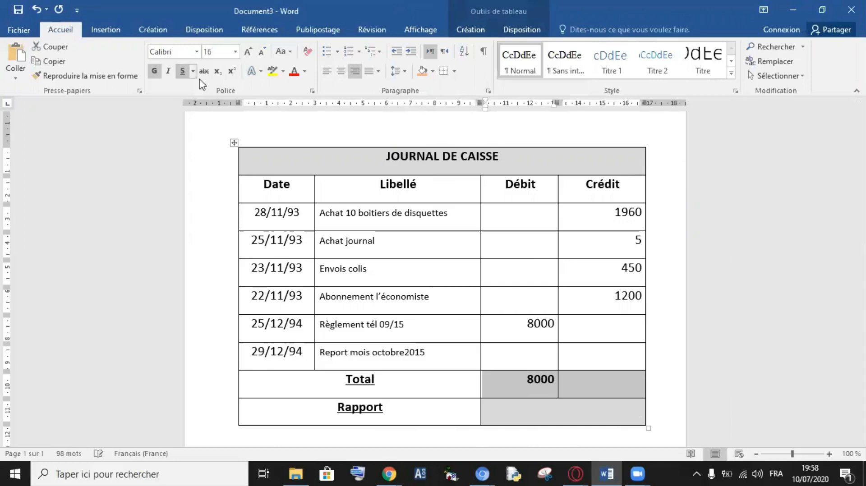
- Calculate the Crédit total in the Total row with the table formula =1960+5+450+1200
{"action": "left_click", "coordinate": [603, 387]}
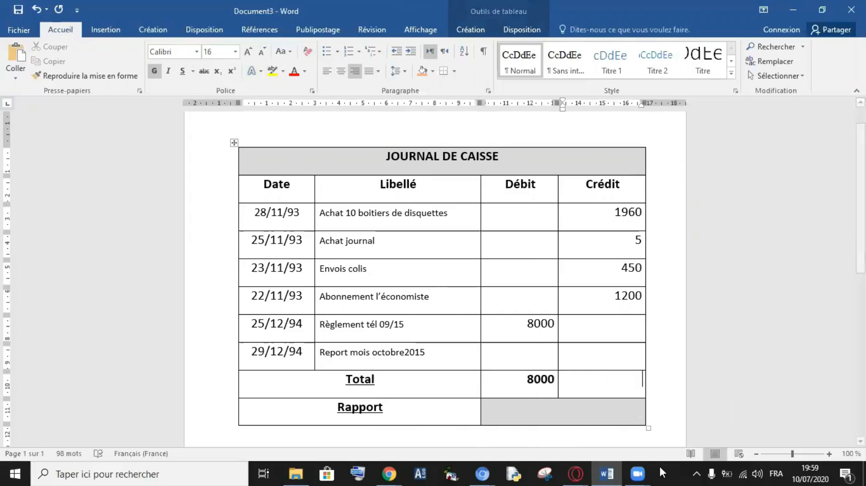
{"action": "left_click", "coordinate": [470, 30]}
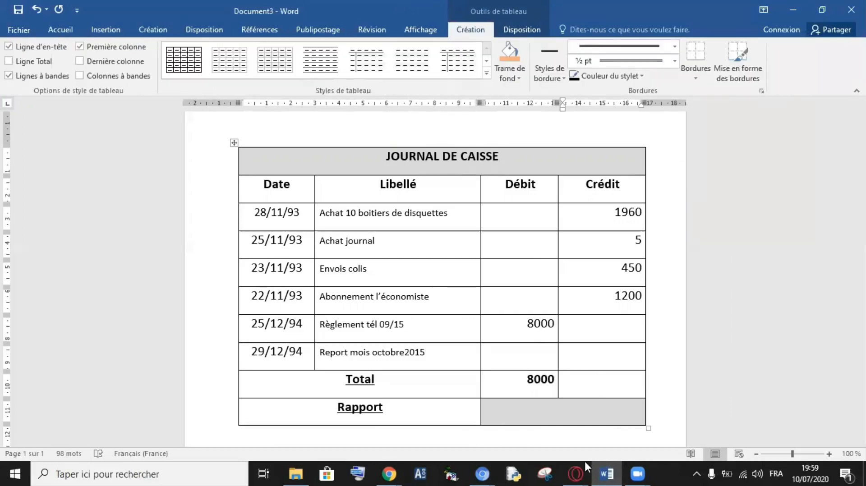
{"action": "left_click", "coordinate": [521, 29]}
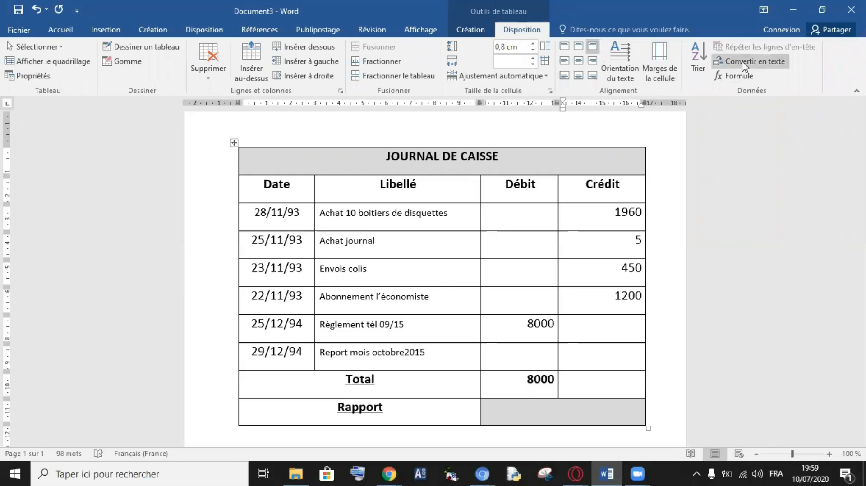
{"action": "left_click", "coordinate": [735, 76]}
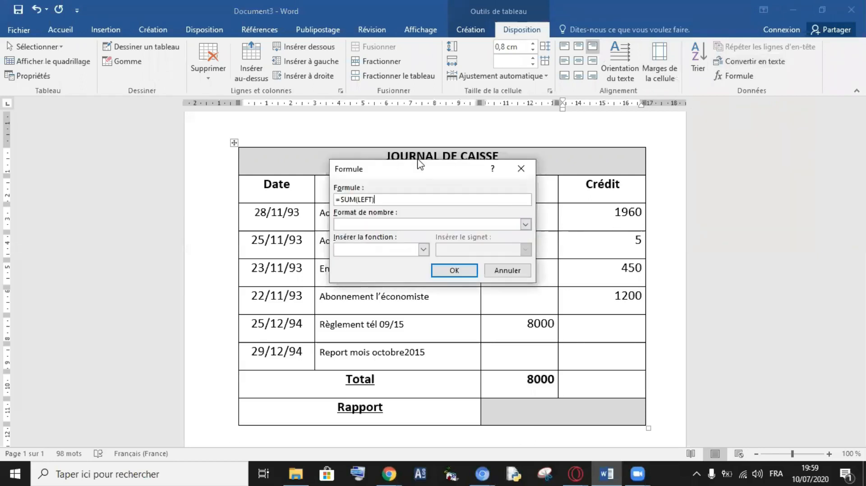
{"action": "left_click_drag", "start_coordinate": [417, 172], "coordinate": [379, 120]}
{"action": "key", "text": "BackSpace"}
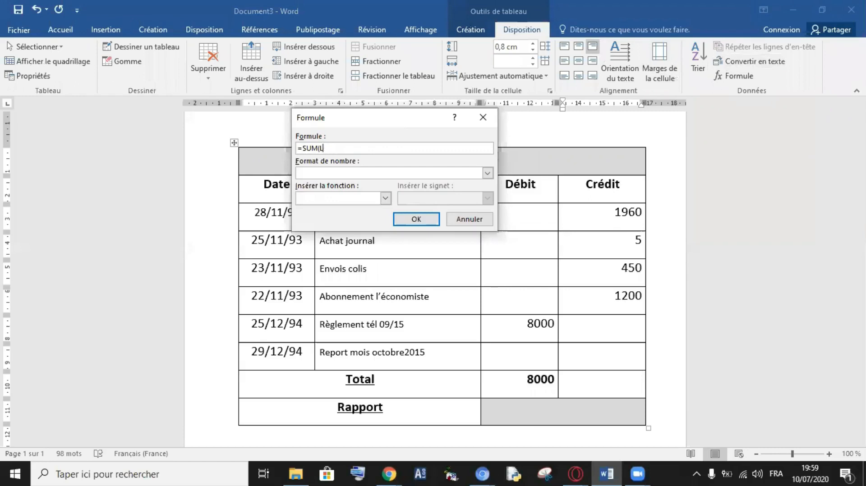
{"action": "key", "text": "BackSpace"}
{"action": "key", "text": "BackSpace"}
{"action": "key", "text": "BackSpace"}
{"action": "key", "text": "BackSpace"}
{"action": "key", "text": "BackSpace"}
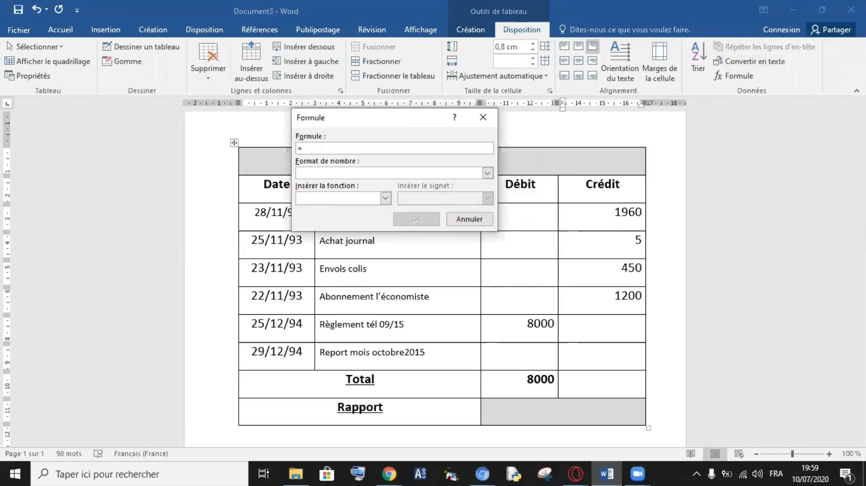
{"action": "type", "text": "1960+5+450+1200"}
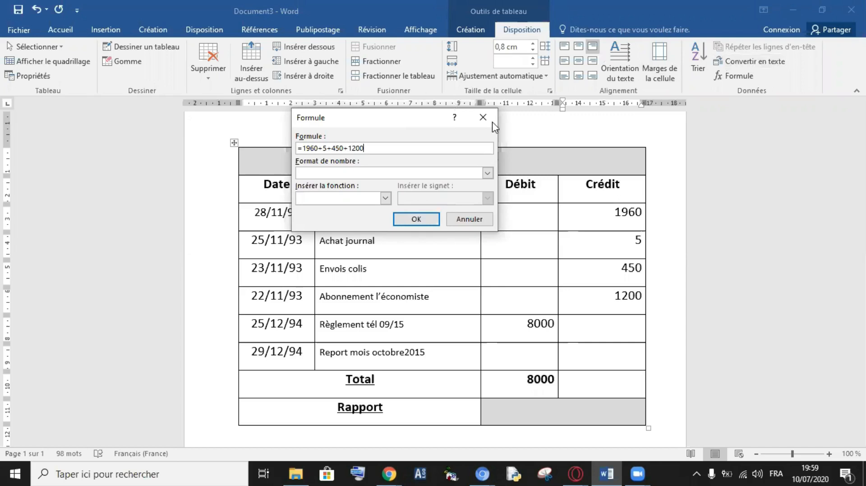
{"action": "left_click", "coordinate": [426, 220]}
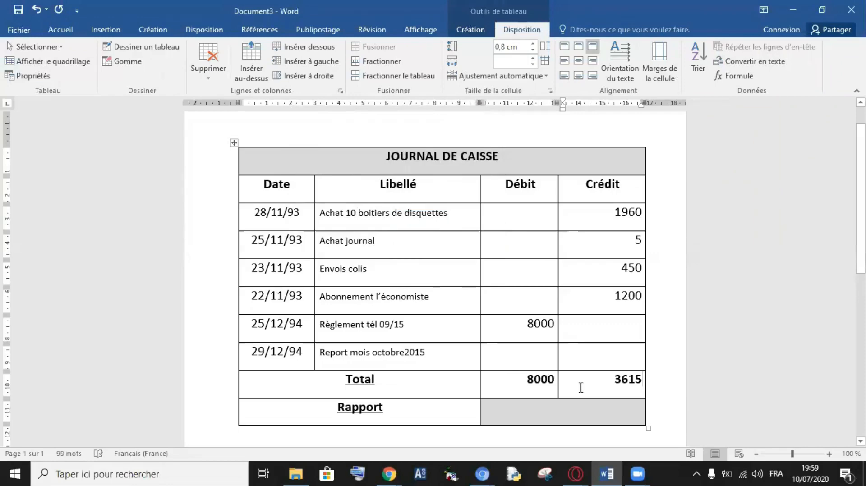
- Calculate the difference between the two totals in the shaded Rapport cell with the table formula =8000-3615
{"action": "left_click", "coordinate": [562, 409]}
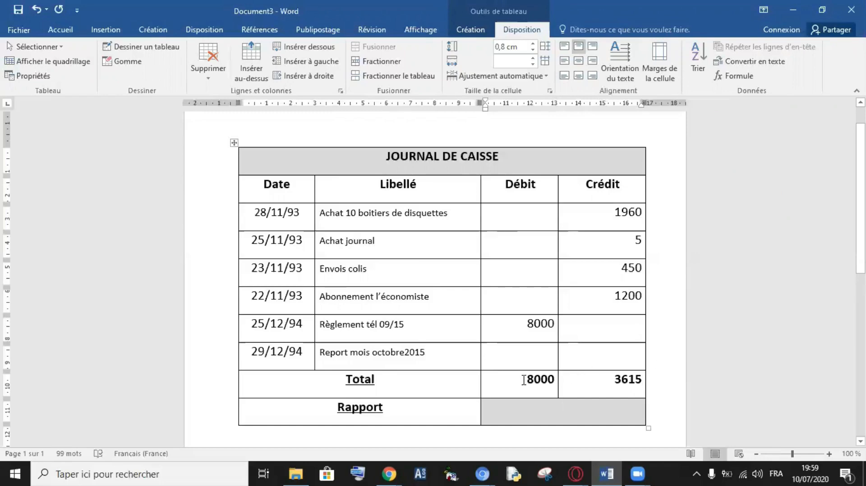
{"action": "left_click_drag", "start_coordinate": [523, 380], "coordinate": [555, 380]}
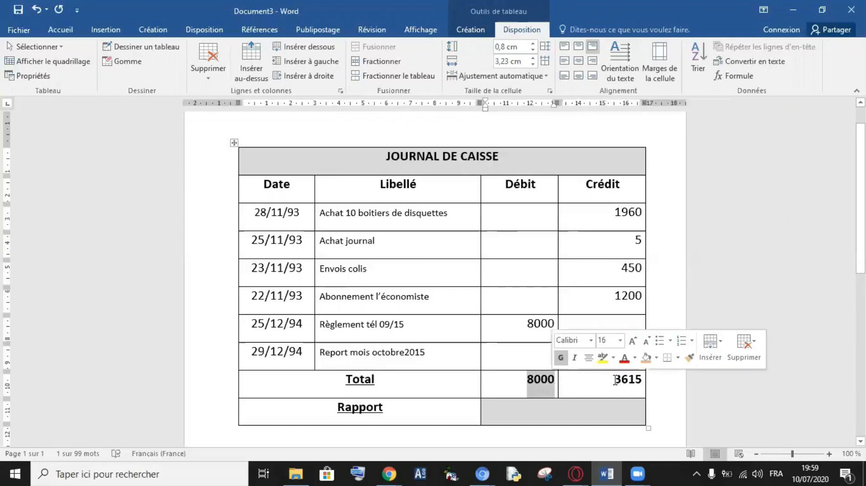
{"action": "left_click_drag", "start_coordinate": [615, 380], "coordinate": [640, 390]}
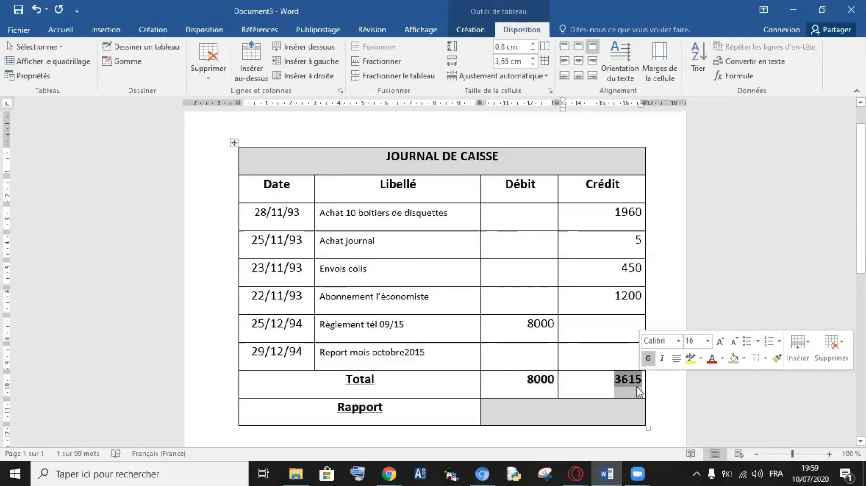
{"action": "left_click", "coordinate": [559, 411]}
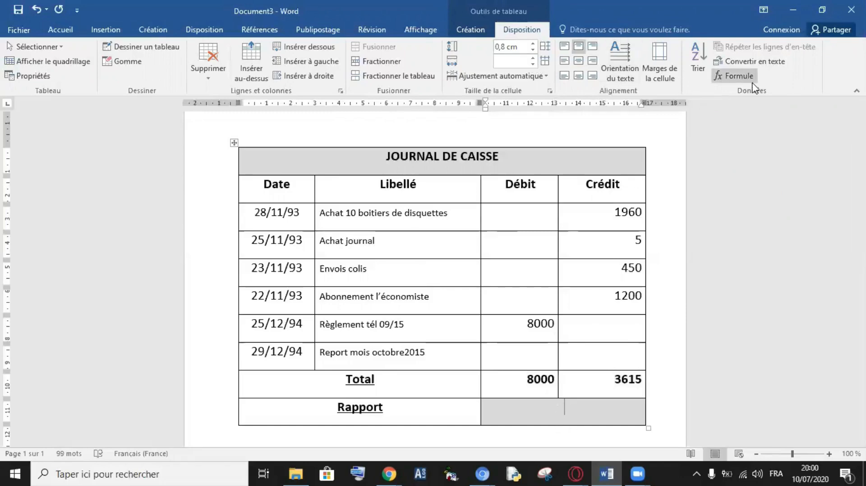
{"action": "left_click", "coordinate": [737, 77]}
{"action": "key", "text": "BackSpace"}
{"action": "key", "text": "BackSpace"}
{"action": "key", "text": "BackSpace"}
{"action": "key", "text": "BackSpace"}
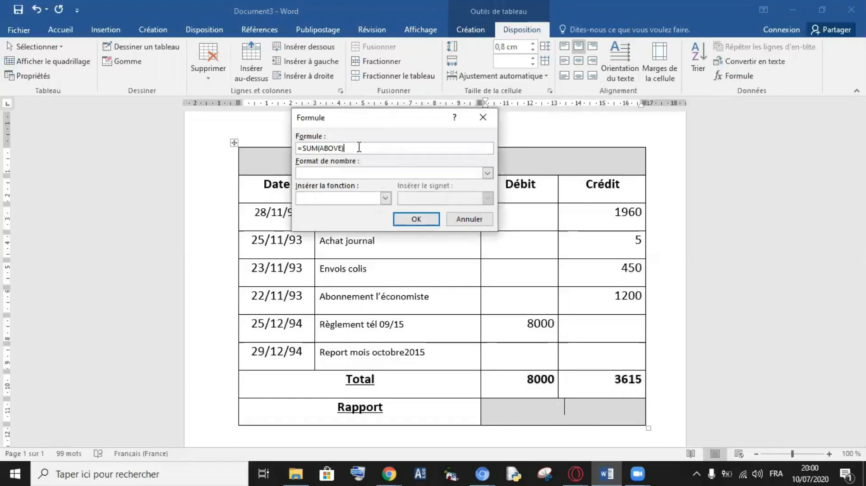
{"action": "key", "text": "BackSpace"}
{"action": "key", "text": "BackSpace"}
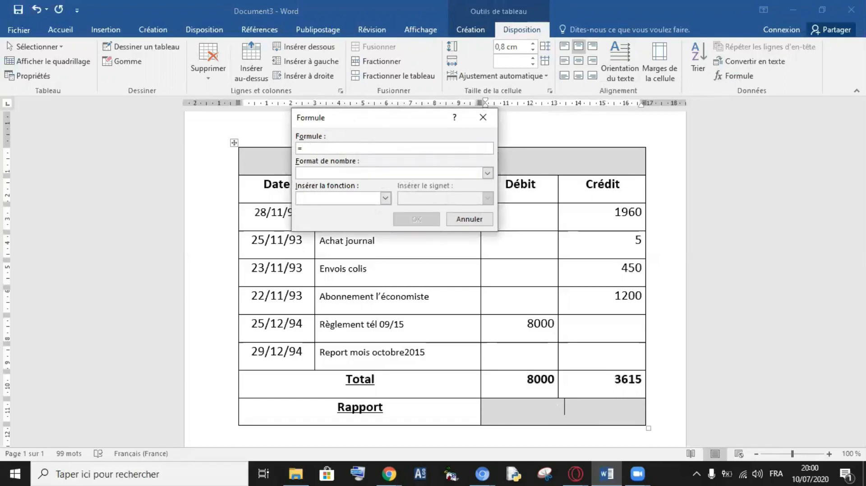
{"action": "type", "text": "8000-3615"}
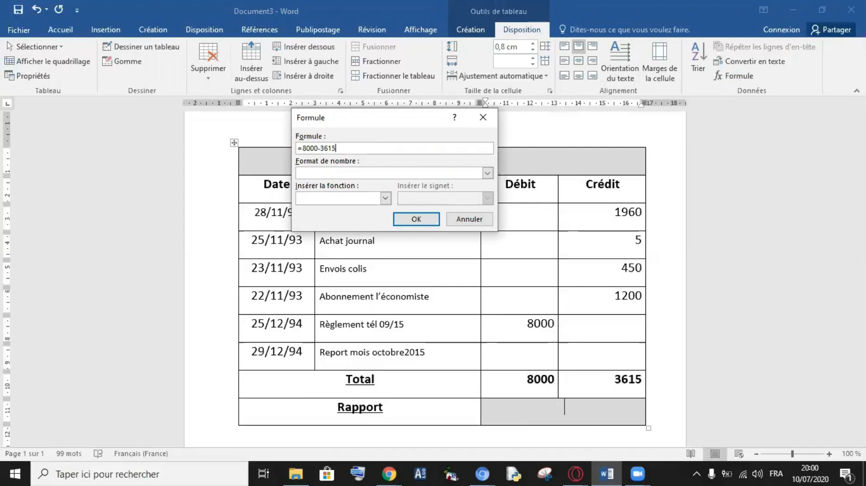
{"action": "left_click", "coordinate": [416, 219]}
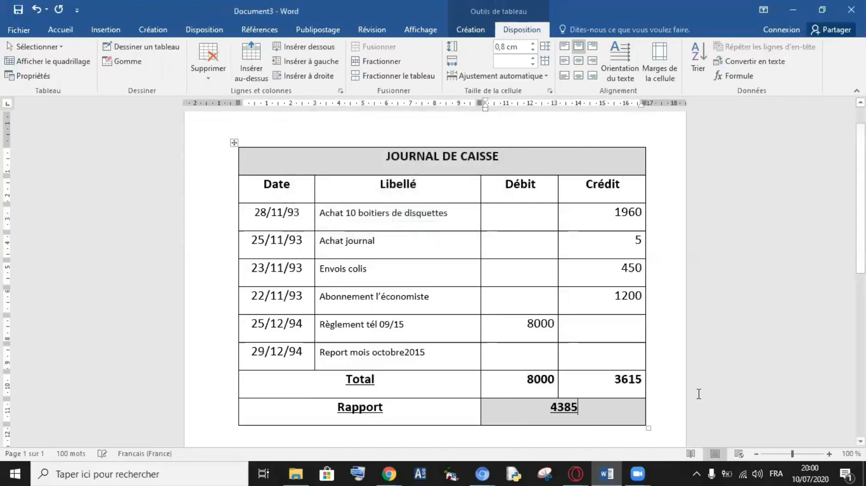
{"action": "left_click_drag", "start_coordinate": [550, 406], "coordinate": [584, 406]}
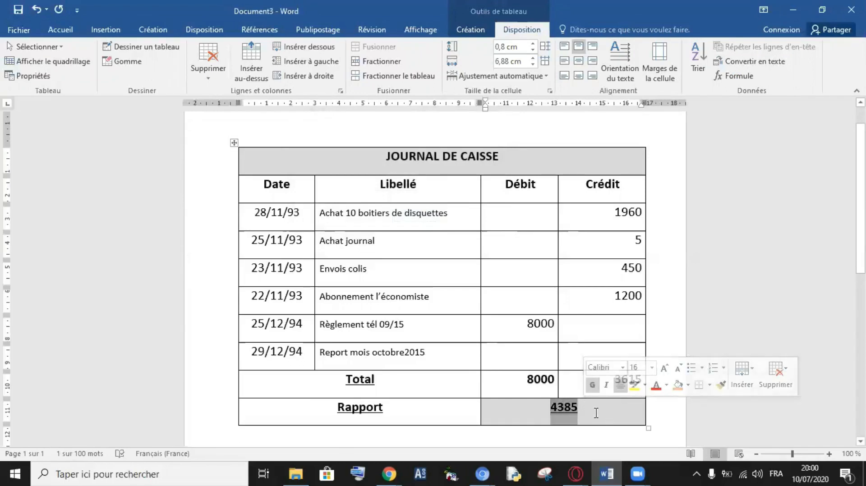
- Review the completed table and the Travail à faire list, focusing on the task to sort by date in descending order
{"action": "left_click", "coordinate": [595, 411]}
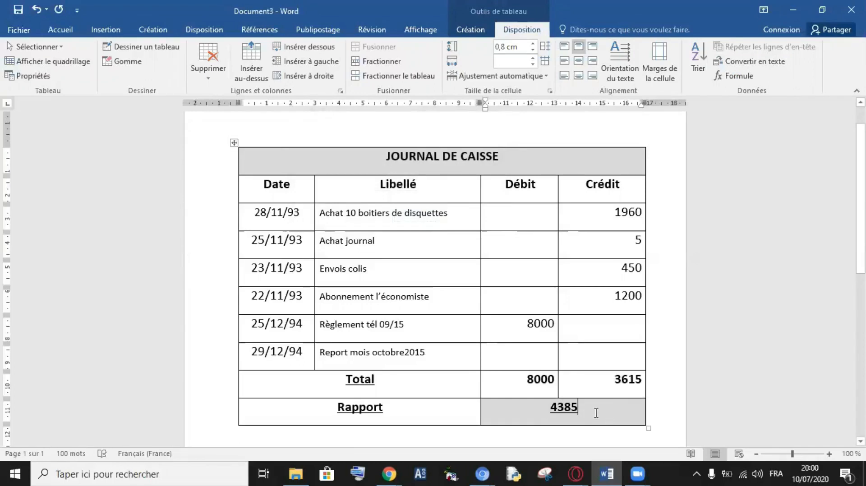
{"action": "scroll", "coordinate": [596, 412], "scroll_direction": "down", "scroll_amount": 2}
{"action": "scroll", "coordinate": [596, 413], "scroll_direction": "up", "scroll_amount": 3}
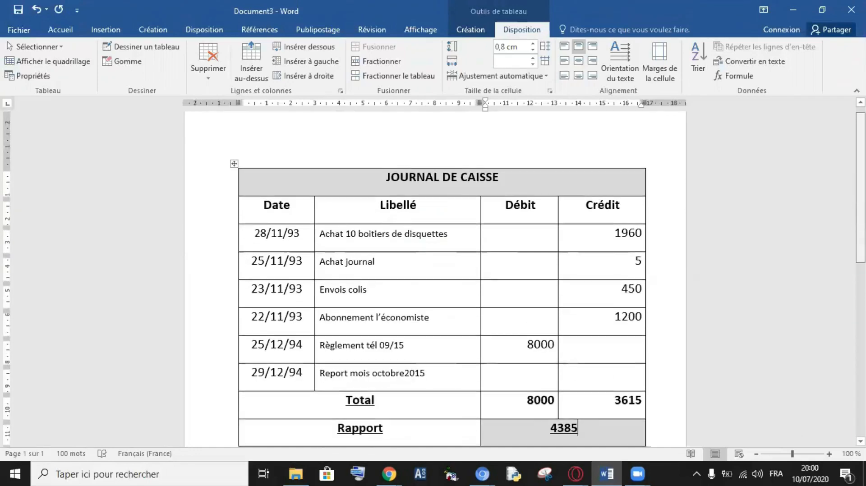
{"action": "scroll", "coordinate": [596, 413], "scroll_direction": "down", "scroll_amount": 1}
{"action": "scroll", "coordinate": [596, 413], "scroll_direction": "up", "scroll_amount": 1}
{"action": "scroll", "coordinate": [596, 412], "scroll_direction": "down", "scroll_amount": 1}
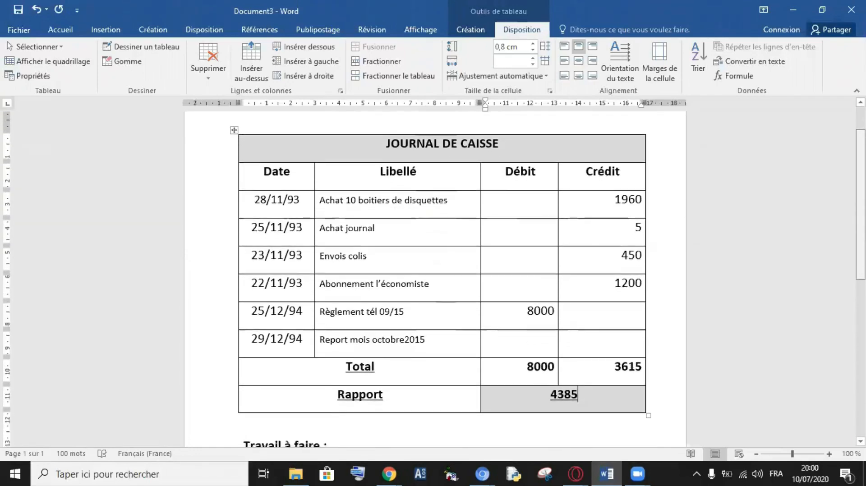
{"action": "scroll", "coordinate": [595, 413], "scroll_direction": "down", "scroll_amount": 5}
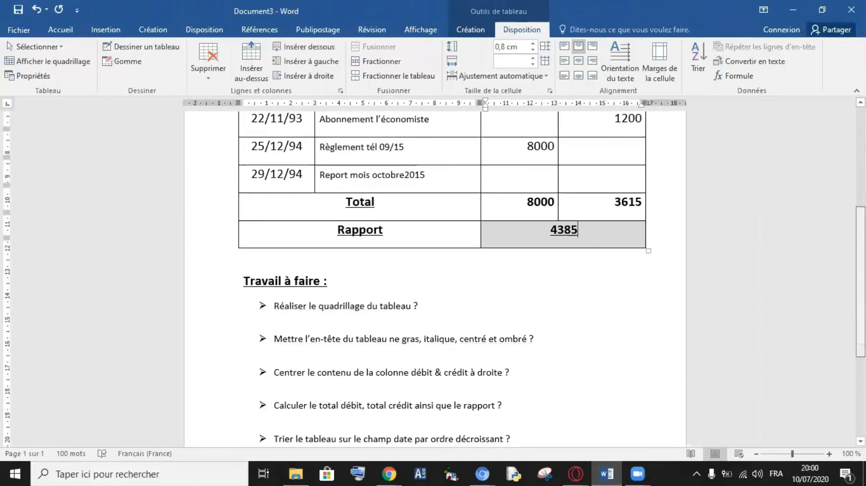
{"action": "scroll", "coordinate": [388, 423], "scroll_direction": "down", "scroll_amount": 2}
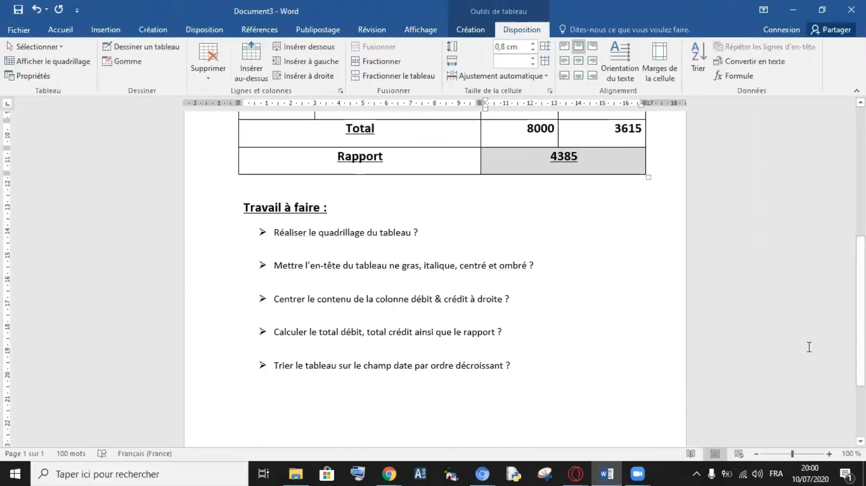
{"action": "left_click_drag", "start_coordinate": [861, 311], "coordinate": [860, 198]}
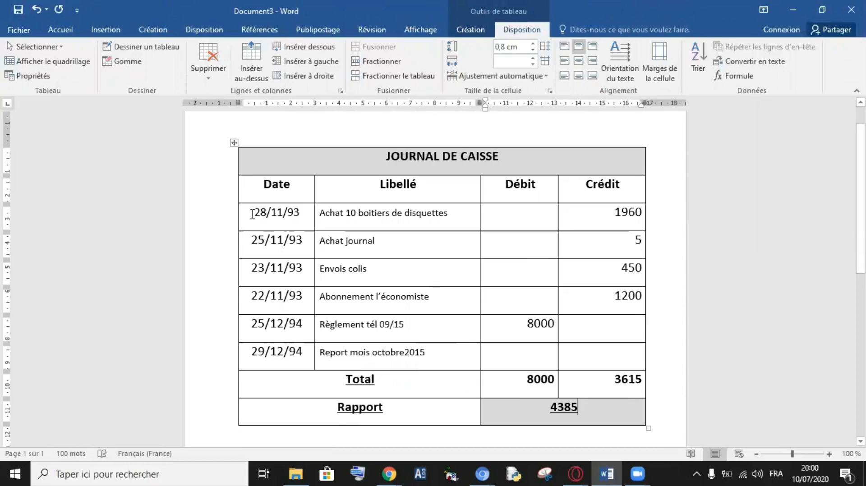
{"action": "scroll", "coordinate": [622, 362], "scroll_direction": "down", "scroll_amount": 8}
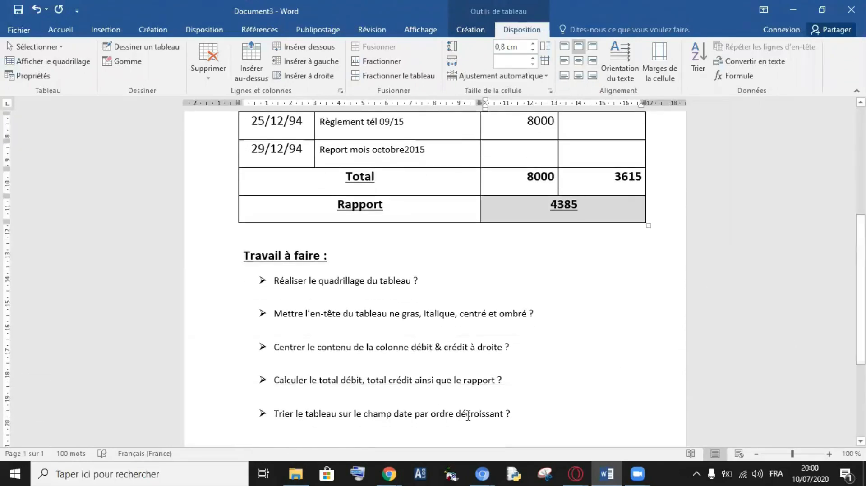
{"action": "left_click_drag", "start_coordinate": [458, 413], "coordinate": [505, 417]}
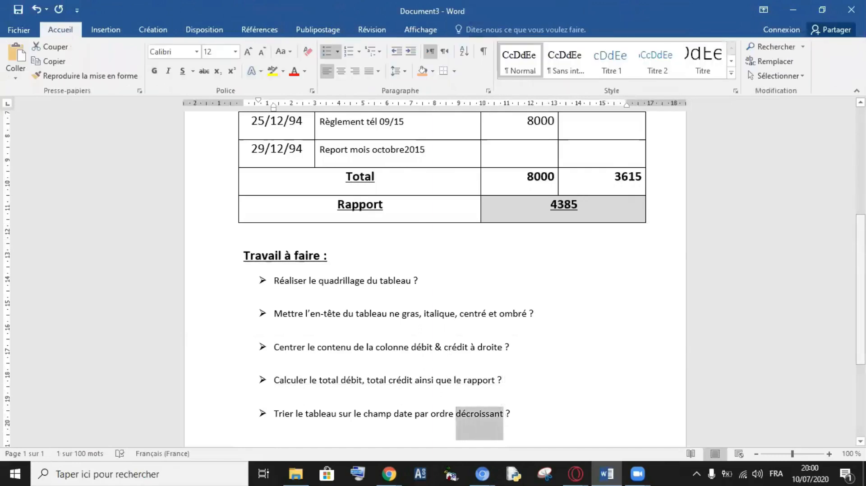
- Sort the six dated rows of the JOURNAL DE CAISSE table by the Date column in descending order, without a header row
{"action": "scroll", "coordinate": [341, 231], "scroll_direction": "up", "scroll_amount": 10}
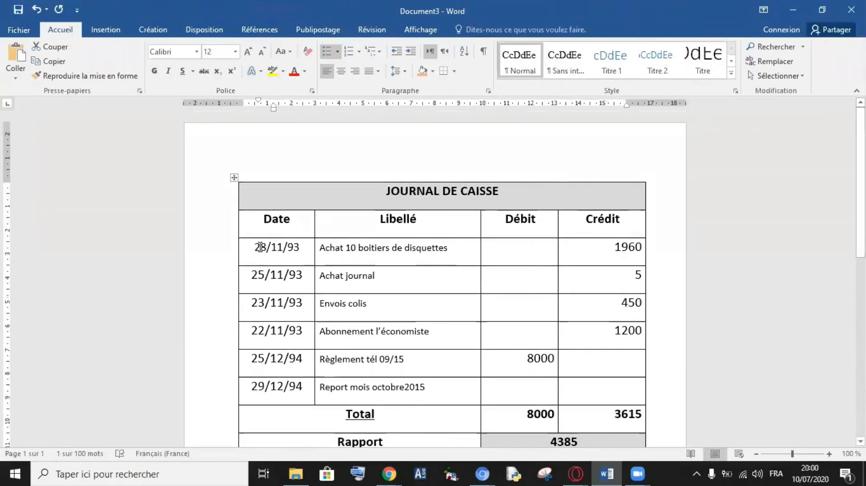
{"action": "left_click_drag", "start_coordinate": [255, 247], "coordinate": [295, 383]}
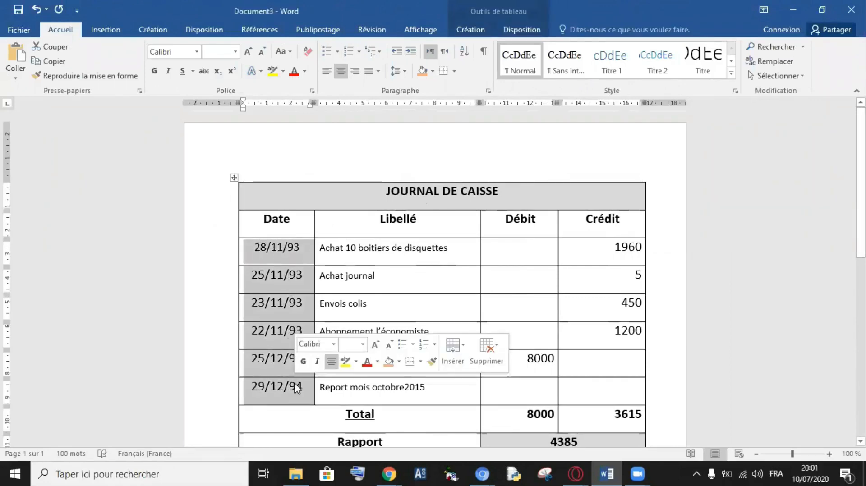
{"action": "left_click", "coordinate": [464, 58]}
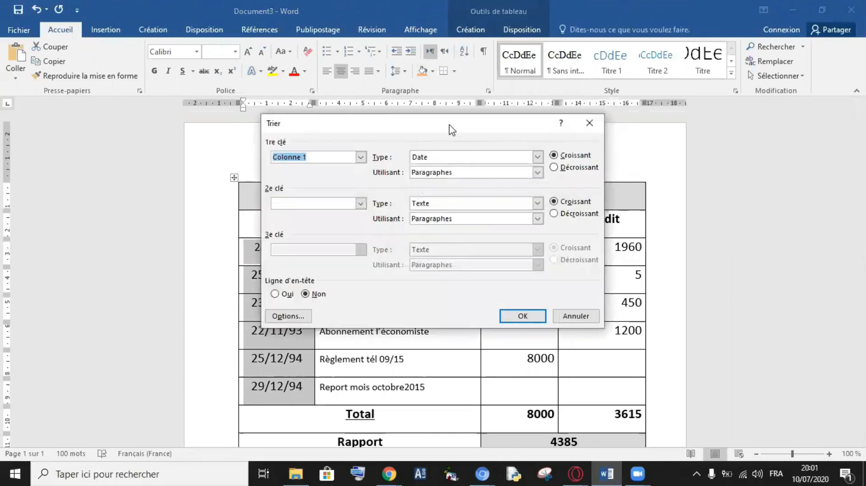
{"action": "left_click_drag", "start_coordinate": [451, 129], "coordinate": [565, 100]}
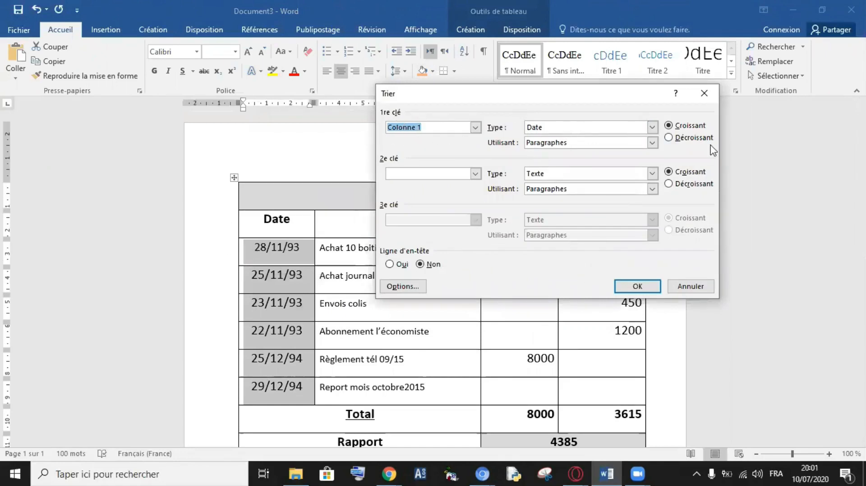
{"action": "left_click", "coordinate": [671, 138]}
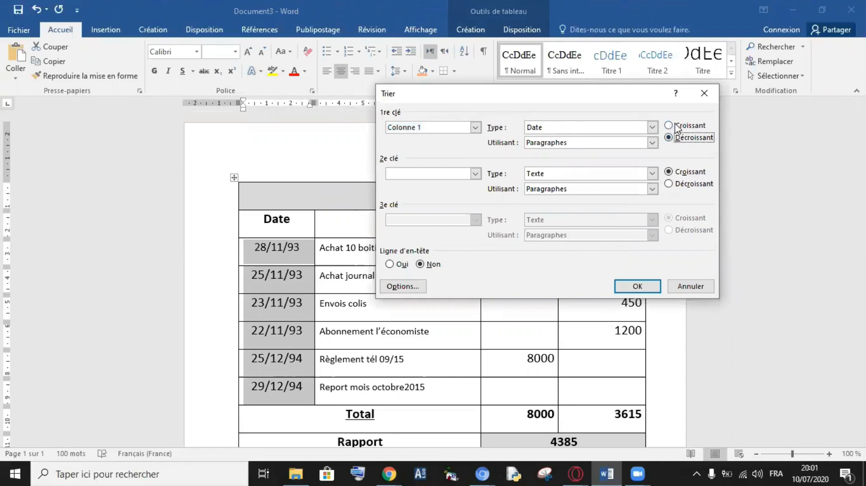
{"action": "left_click", "coordinate": [637, 287]}
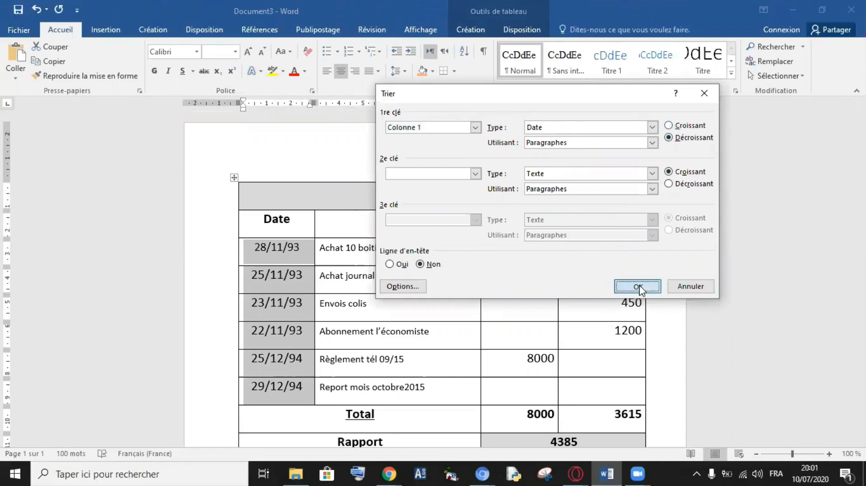
{"action": "left_click", "coordinate": [375, 276]}
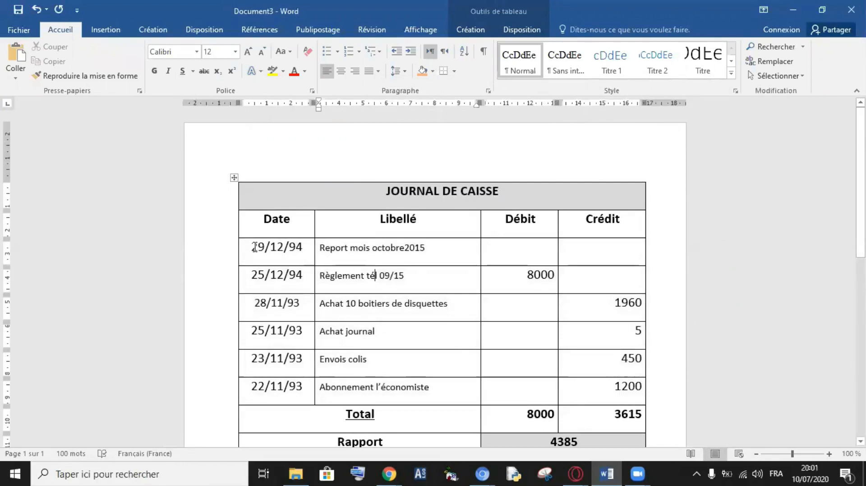
{"action": "left_click_drag", "start_coordinate": [252, 248], "coordinate": [265, 249]}
{"action": "left_click", "coordinate": [277, 248]}
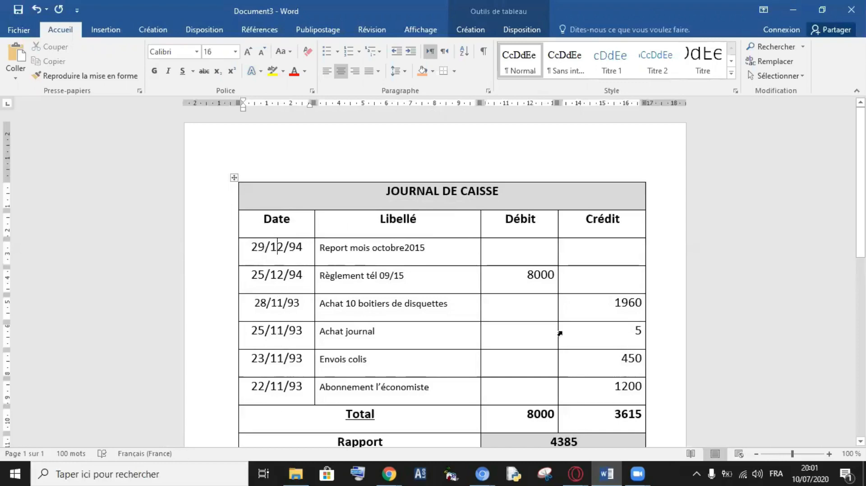
{"action": "scroll", "coordinate": [859, 225], "scroll_direction": "down", "scroll_amount": 2}
{"action": "scroll", "coordinate": [432, 270], "scroll_direction": "down", "scroll_amount": 1}
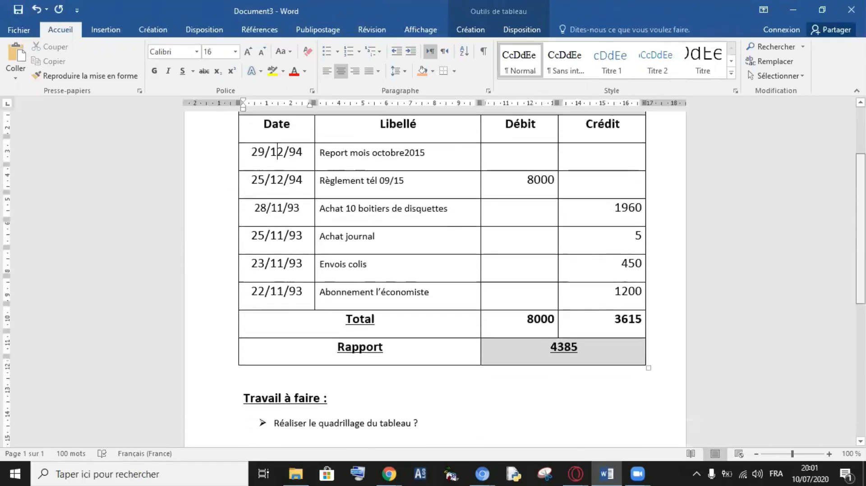
{"action": "scroll", "coordinate": [433, 271], "scroll_direction": "up", "scroll_amount": 3}
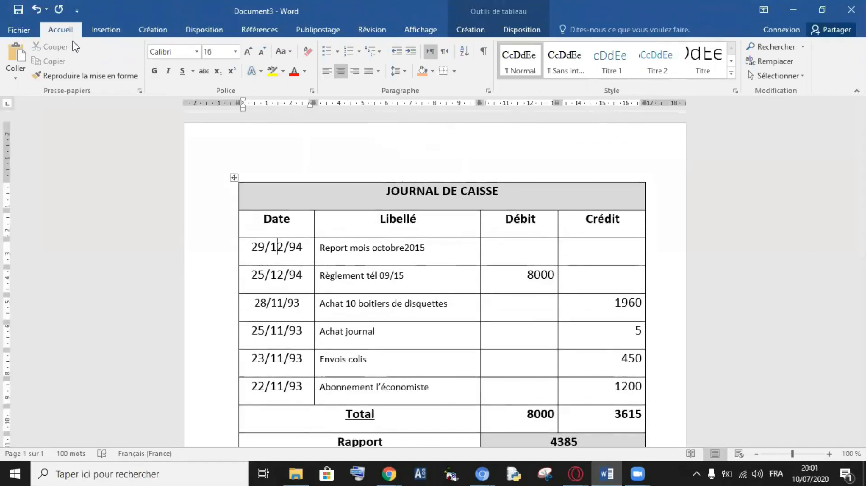
- Open the Save As dialog for the document with the Bureau folder as the destination
{"action": "left_click", "coordinate": [19, 30]}
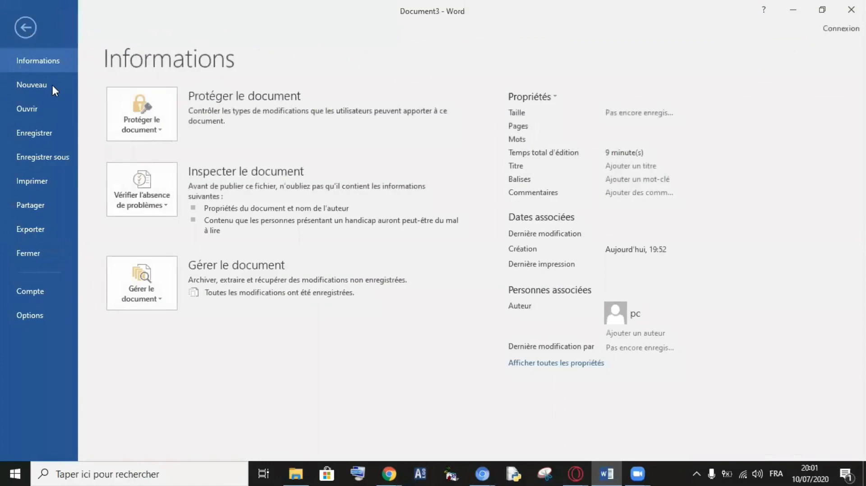
{"action": "left_click", "coordinate": [46, 158]}
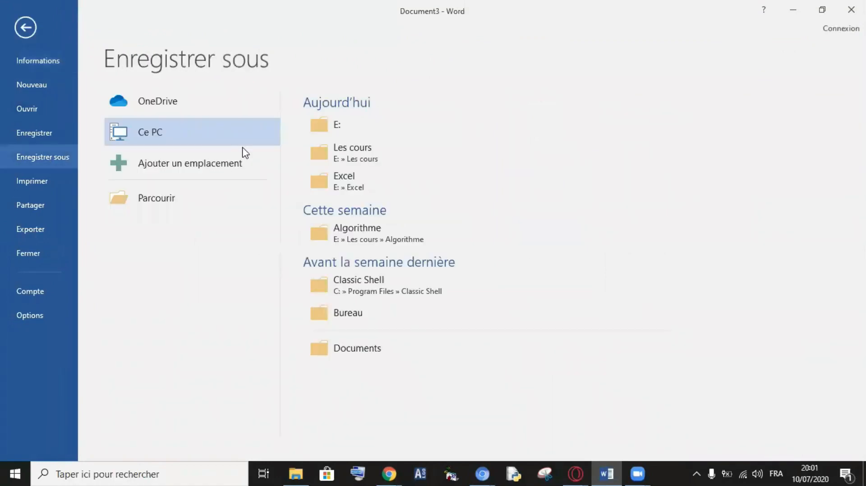
{"action": "left_click", "coordinate": [366, 311]}
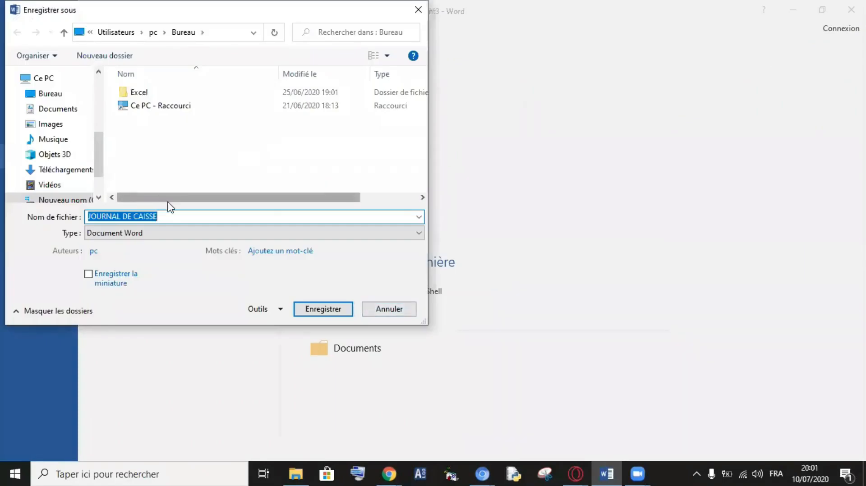
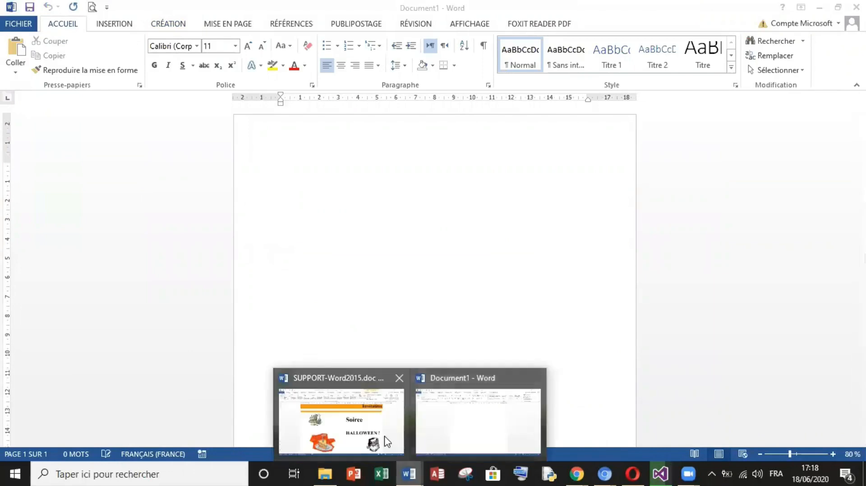
- Switch to SUPPORT-Word2015.doc and examine the Halloween invitation and the exercise pages that follow it
{"action": "left_click", "coordinate": [385, 438]}
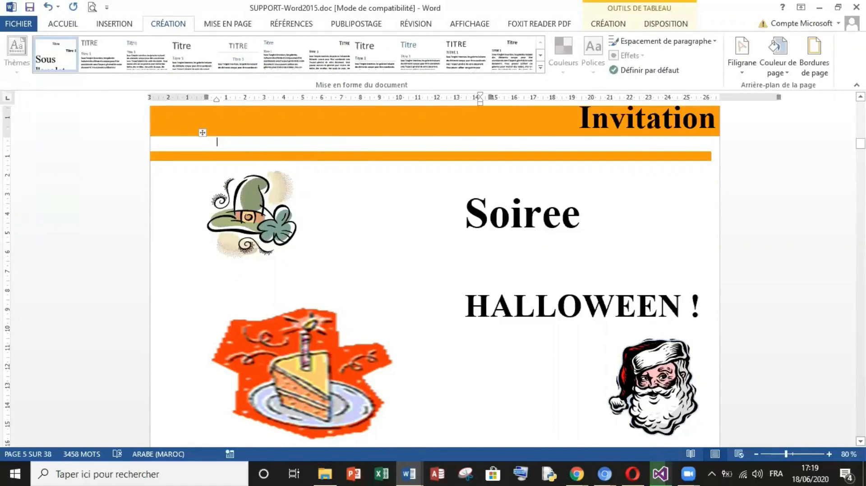
{"action": "scroll", "coordinate": [433, 275], "scroll_direction": "down", "scroll_amount": 8}
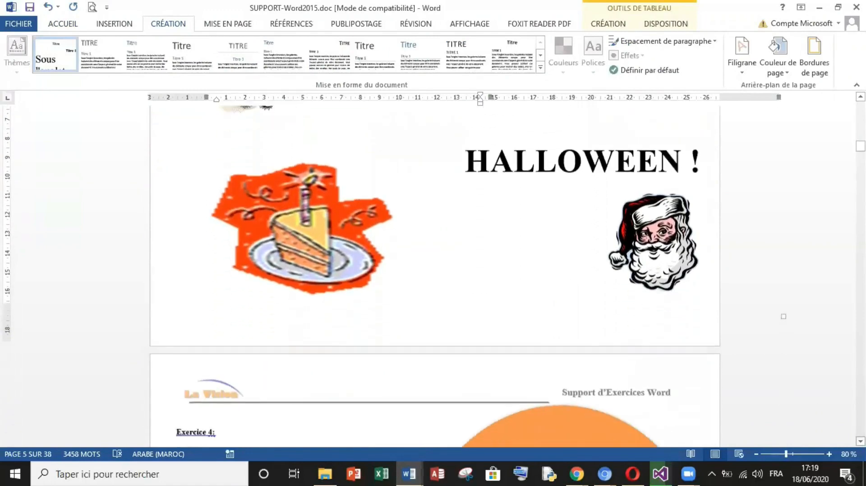
{"action": "scroll", "coordinate": [433, 275], "scroll_direction": "down", "scroll_amount": 8}
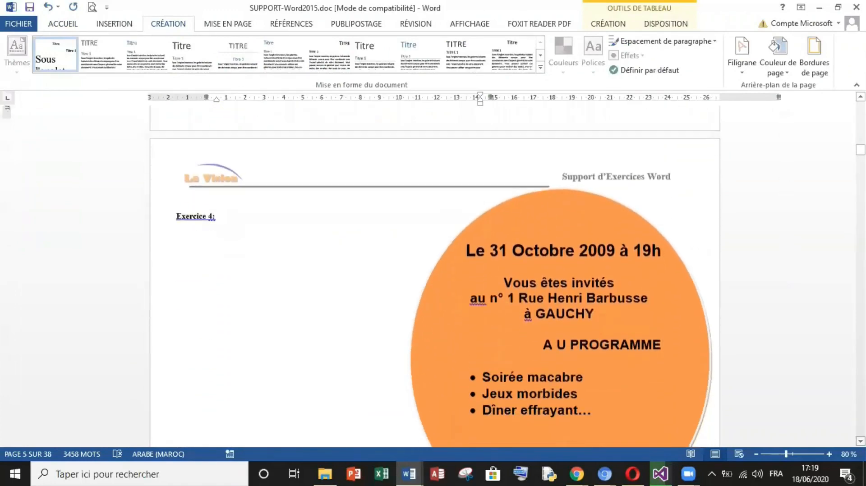
{"action": "scroll", "coordinate": [433, 275], "scroll_direction": "down", "scroll_amount": 12}
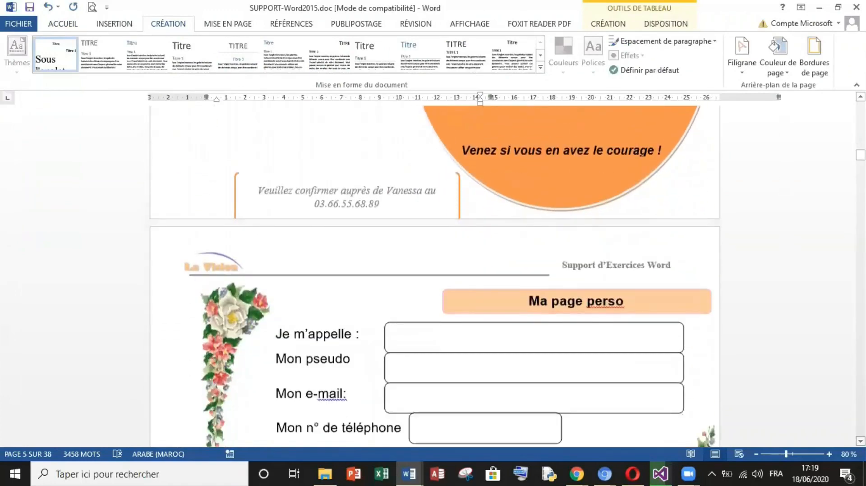
{"action": "scroll", "coordinate": [433, 275], "scroll_direction": "down", "scroll_amount": 12}
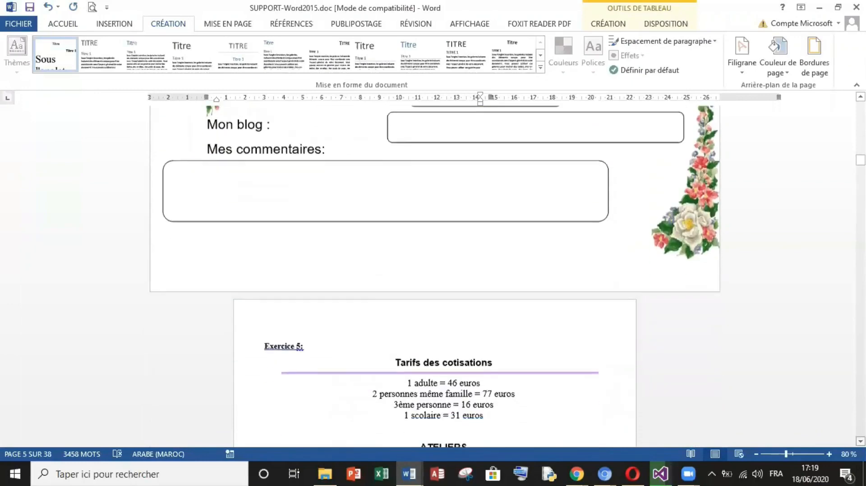
{"action": "scroll", "coordinate": [628, 337], "scroll_direction": "down", "scroll_amount": 5}
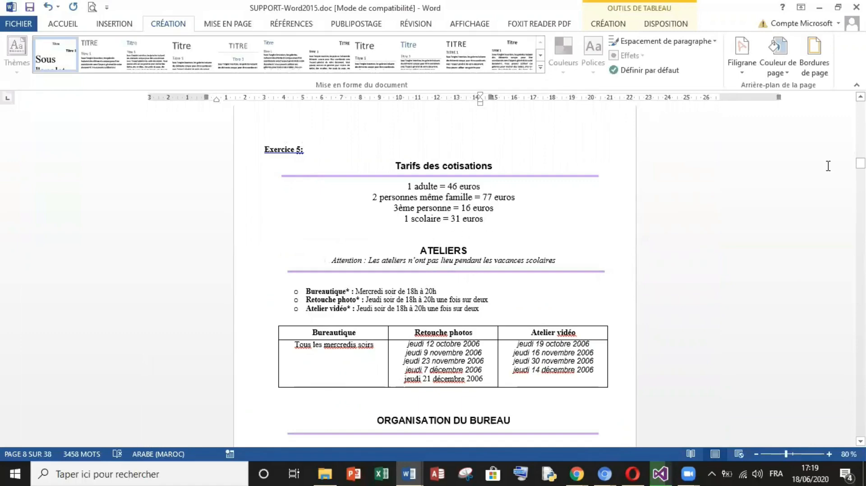
{"action": "left_click_drag", "start_coordinate": [861, 164], "coordinate": [860, 145]}
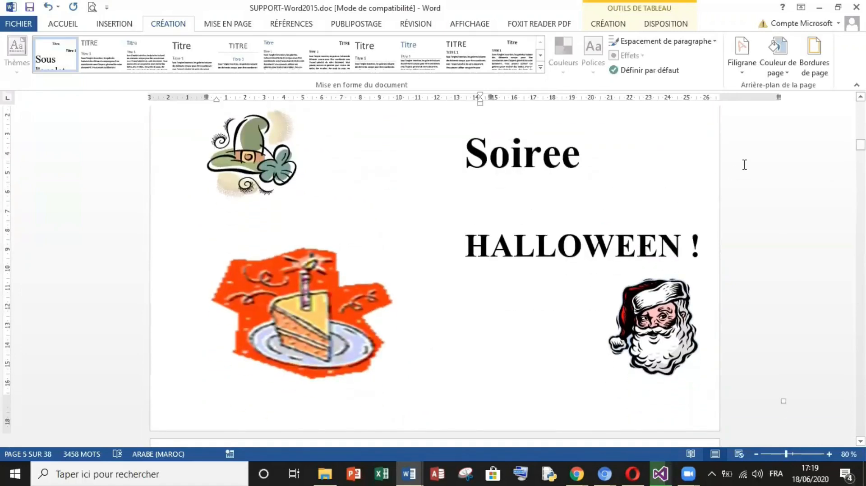
{"action": "scroll", "coordinate": [433, 270], "scroll_direction": "up", "scroll_amount": 4}
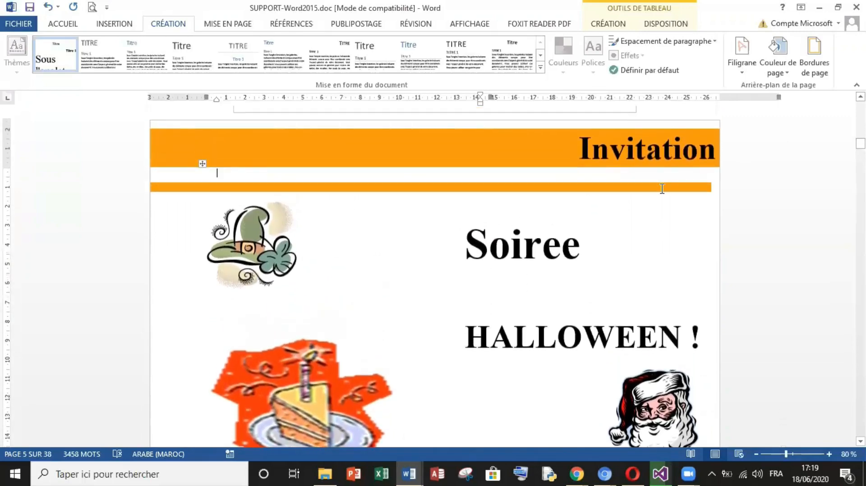
- Switch to the blank Document1 and set its page orientation to landscape (Paysage)
{"action": "key", "text": "ctrl+n"}
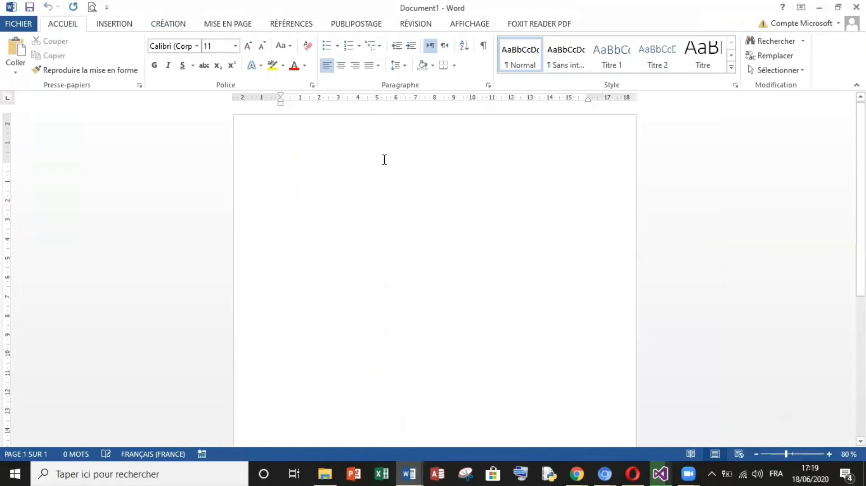
{"action": "left_click", "coordinate": [240, 26]}
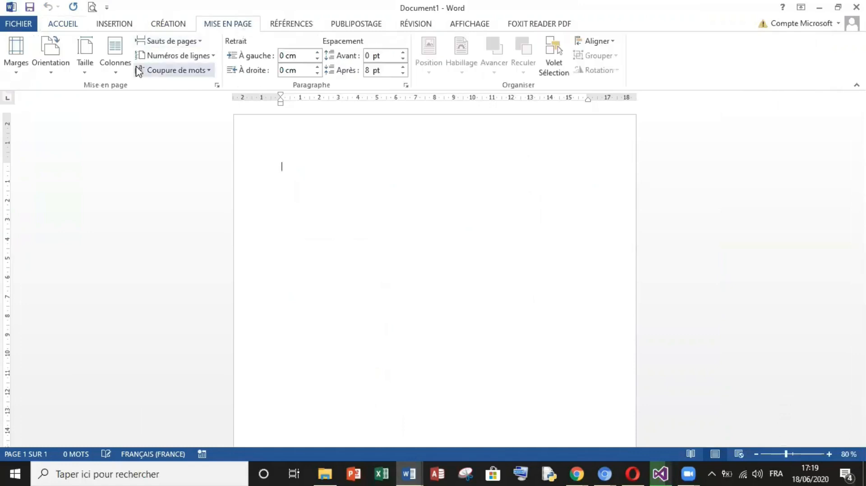
{"action": "left_click", "coordinate": [57, 61]}
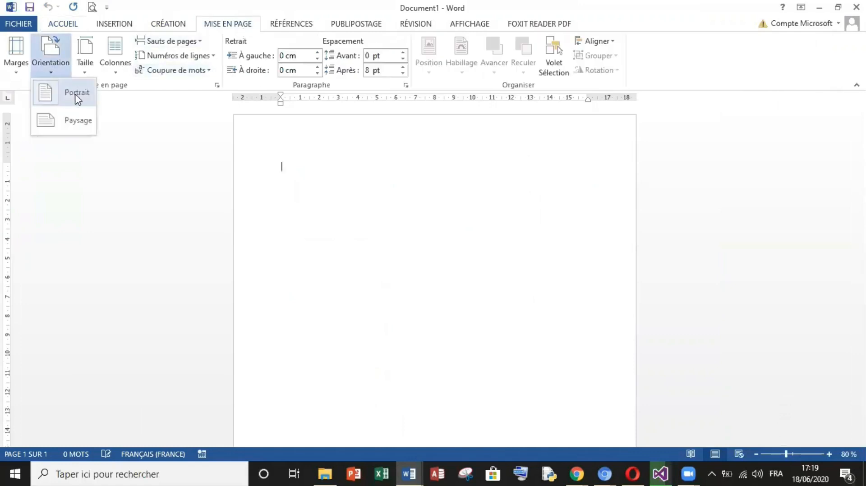
{"action": "left_click", "coordinate": [78, 120]}
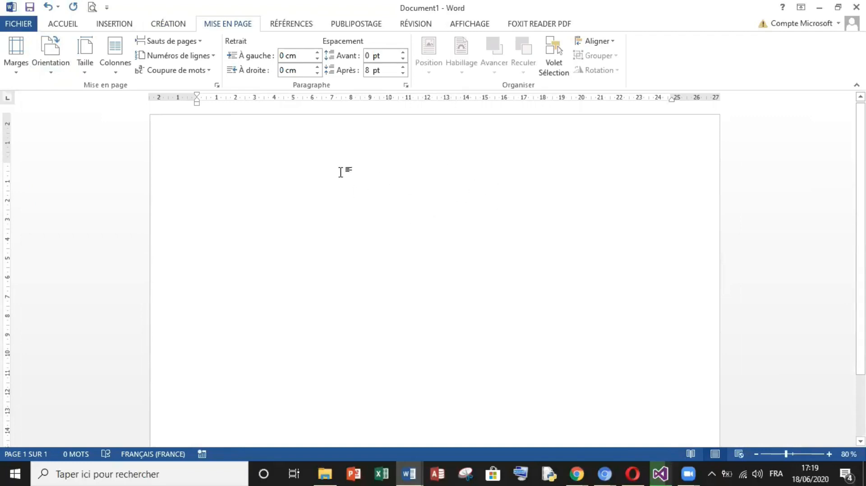
- Draw a rounded rectangle banner about 25.3 cm wide and 2.44 cm high across the top of the page
{"action": "left_click", "coordinate": [120, 25]}
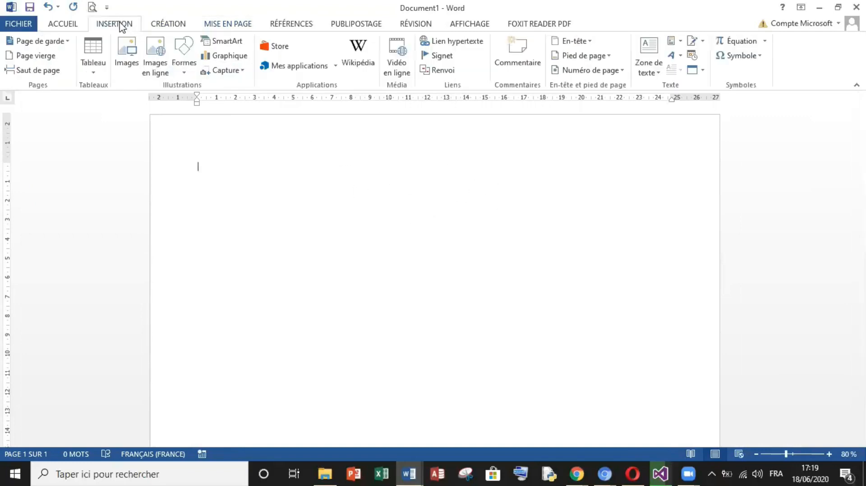
{"action": "left_click", "coordinate": [182, 64]}
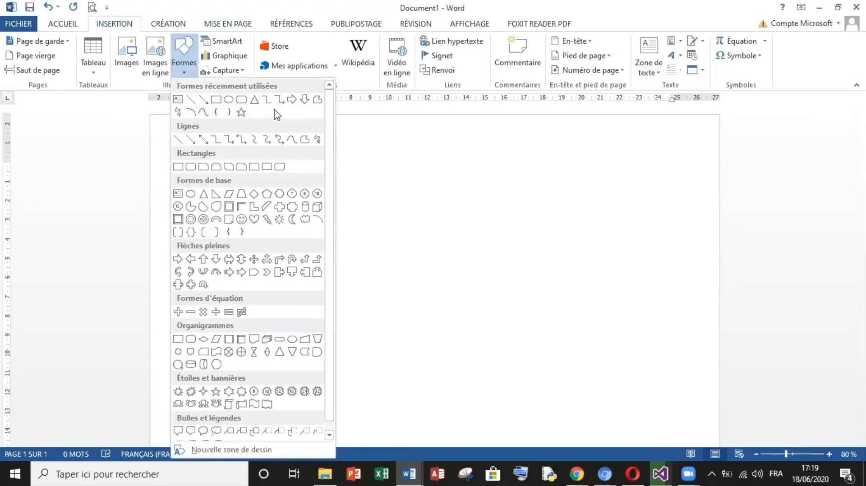
{"action": "left_click", "coordinate": [242, 105]}
{"action": "mouse_move", "coordinate": [192, 127]}
{"action": "left_mouse_down"}
{"action": "mouse_move", "coordinate": [249, 172]}
{"action": "mouse_move", "coordinate": [677, 173]}
{"action": "left_mouse_up"}
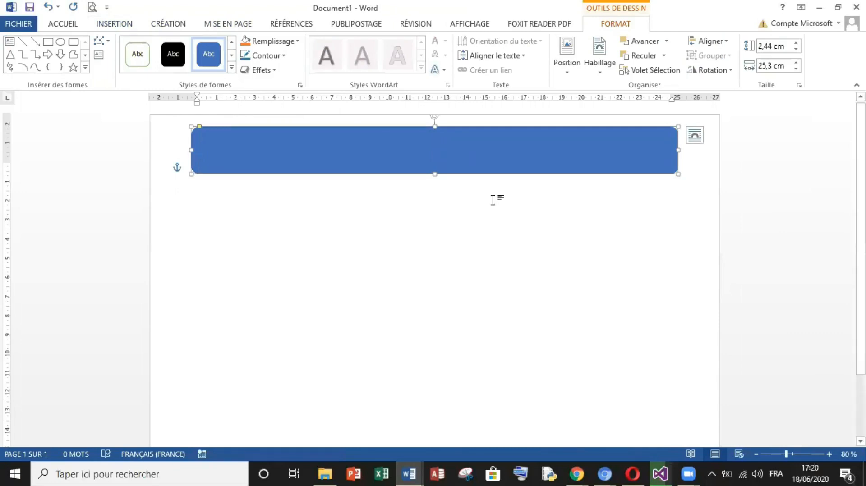
- Give the rounded banner the gold gradient shape style from the fifth row and the fourth preset effect with bevel and shadow
{"action": "left_click", "coordinate": [273, 41]}
{"action": "left_click", "coordinate": [273, 42]}
{"action": "left_click", "coordinate": [232, 69]}
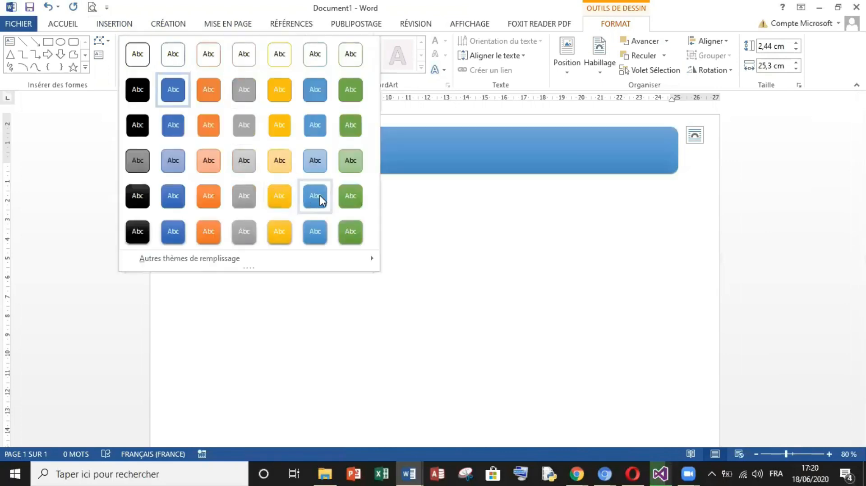
{"action": "left_click", "coordinate": [278, 195]}
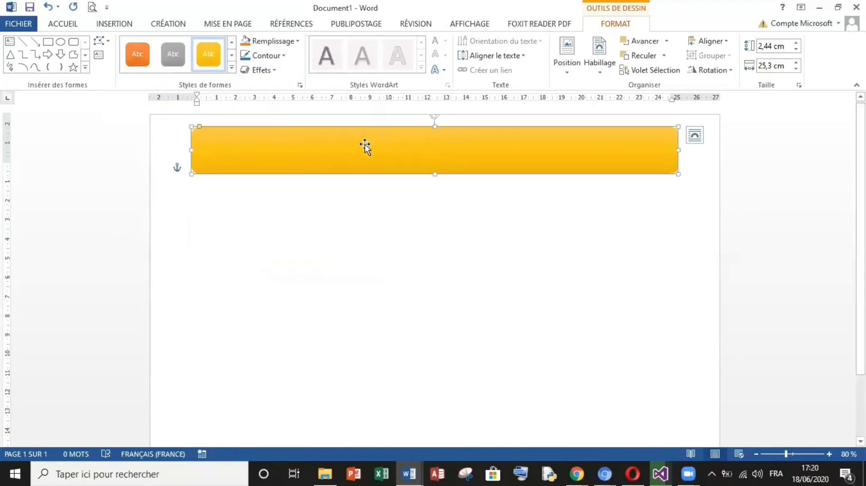
{"action": "left_click", "coordinate": [269, 72]}
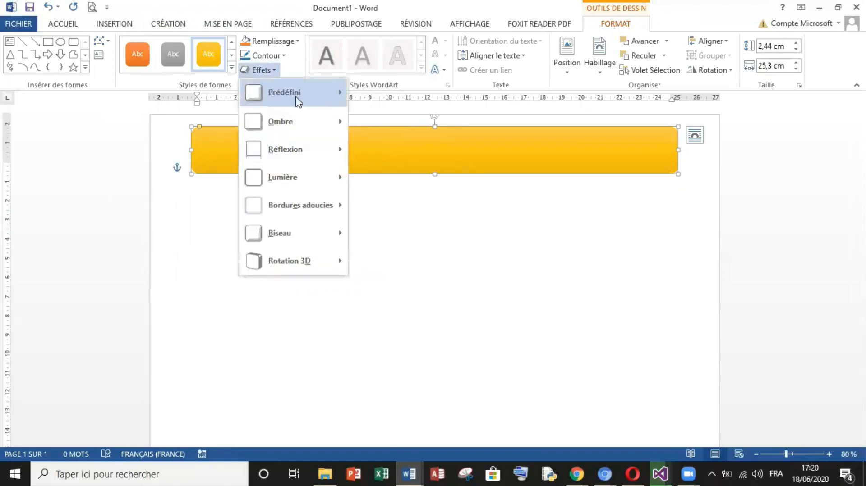
{"action": "mouse_move", "coordinate": [301, 241]}
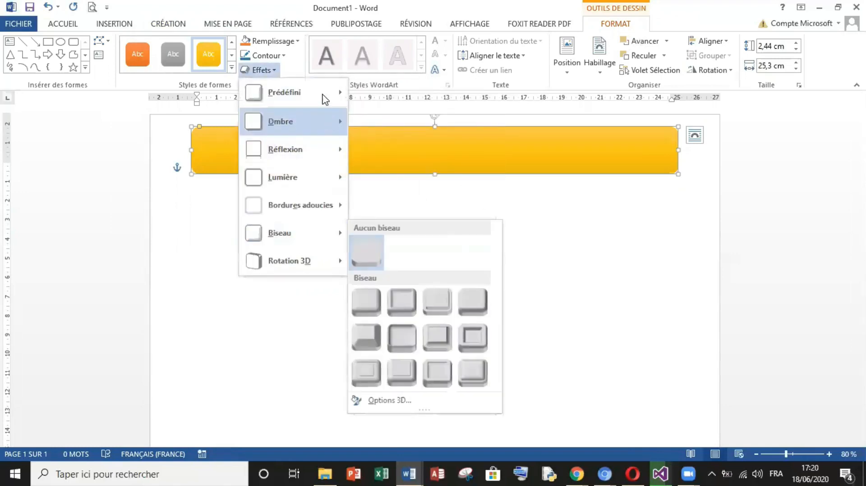
{"action": "mouse_move", "coordinate": [325, 96]}
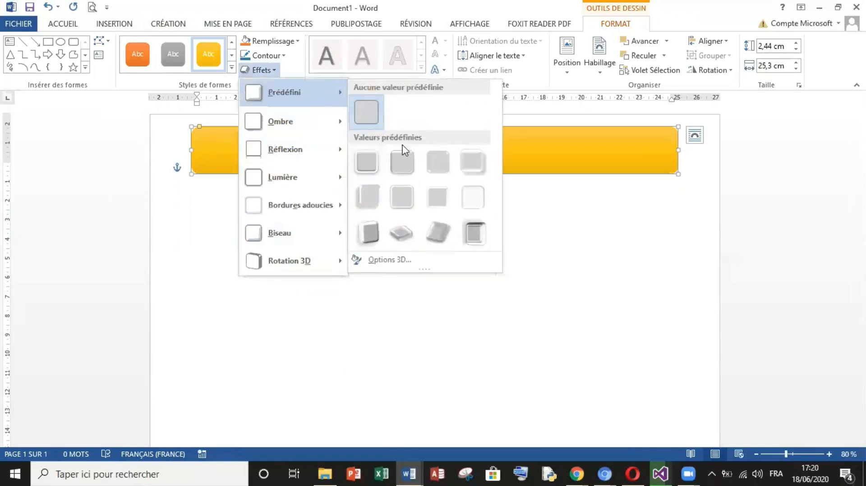
{"action": "left_click", "coordinate": [474, 170]}
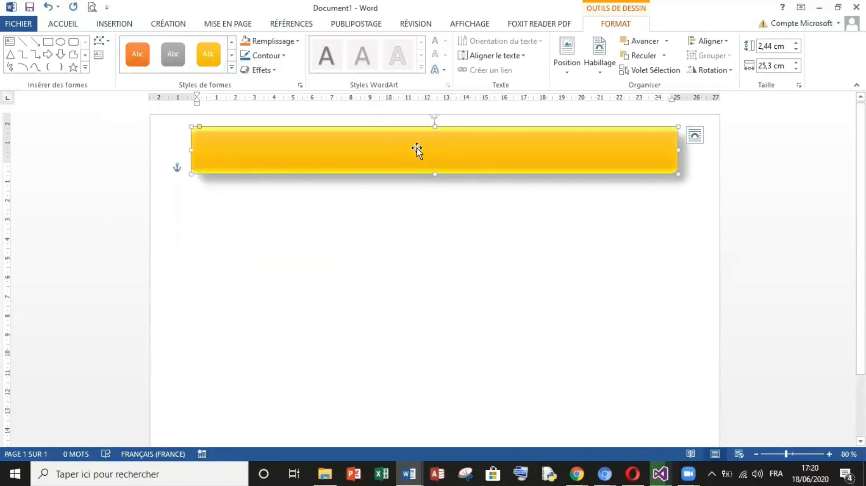
- Add the text INVITATION inside the gold banner
{"action": "right_click", "coordinate": [430, 147]}
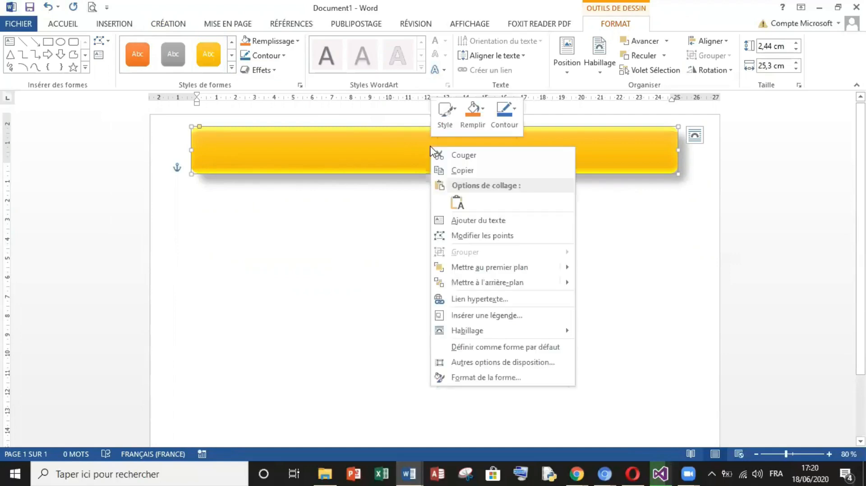
{"action": "left_click", "coordinate": [474, 220]}
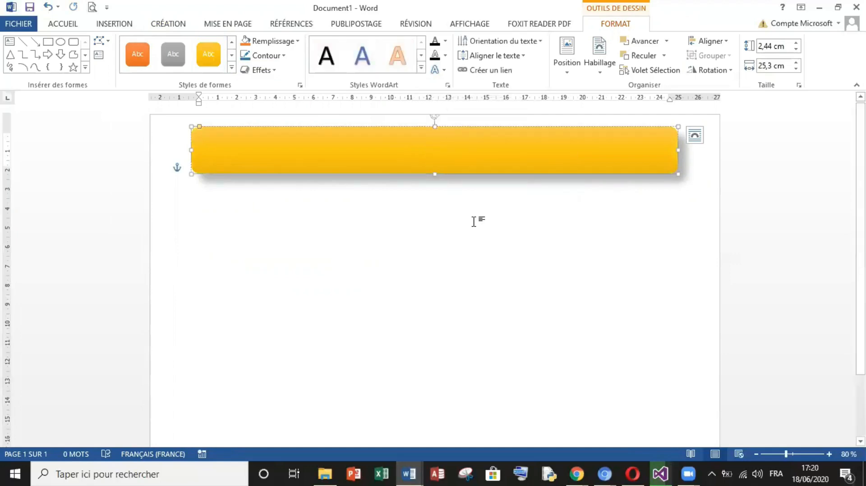
{"action": "type", "text": "INVITATION"}
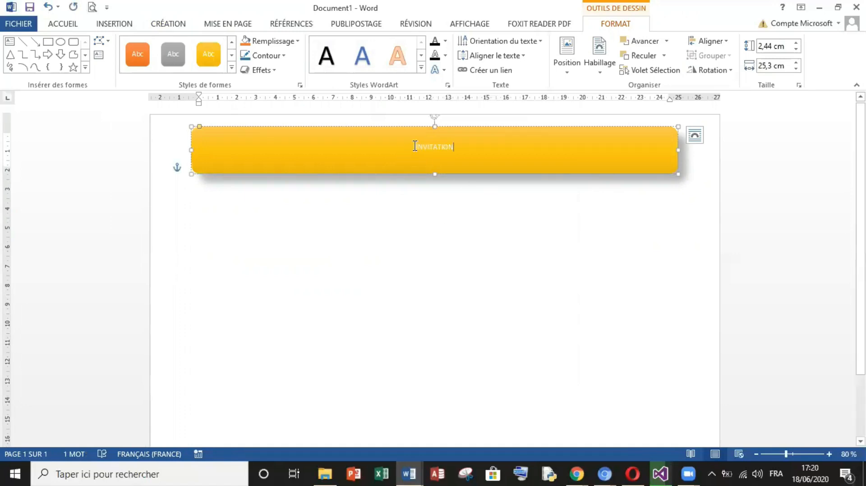
- Enlarge the INVITATION text in the banner to 36 pt
{"action": "left_click_drag", "start_coordinate": [415, 146], "coordinate": [471, 155]}
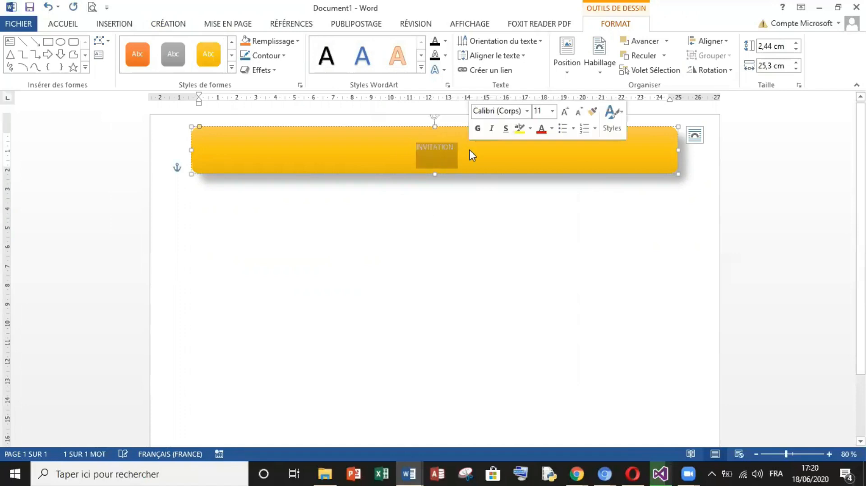
{"action": "left_click", "coordinate": [60, 26]}
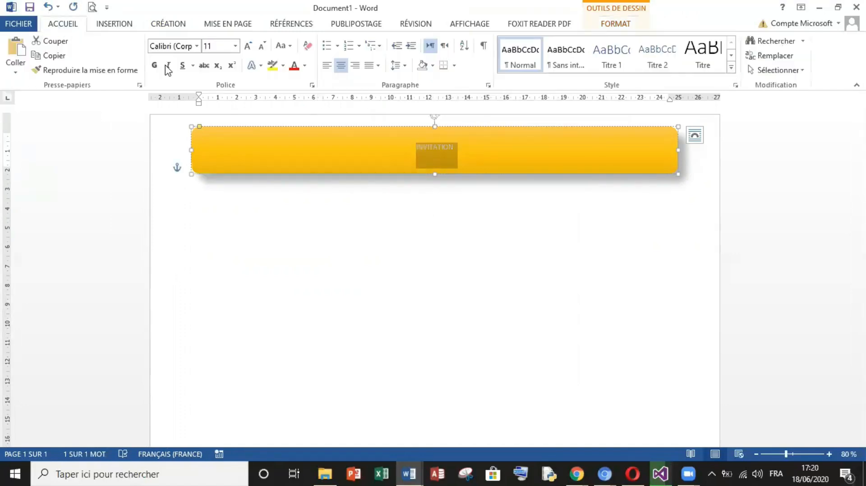
{"action": "left_click", "coordinate": [247, 47]}
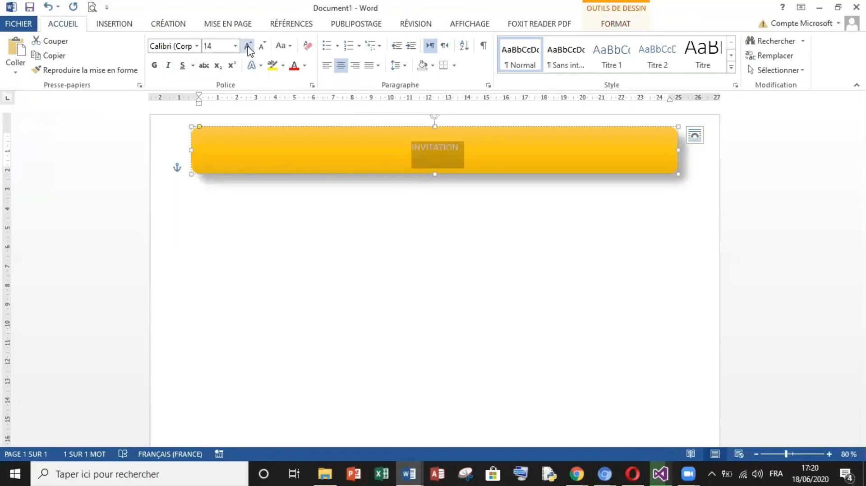
{"action": "left_click", "coordinate": [248, 47]}
{"action": "left_click", "coordinate": [248, 47]}
{"action": "left_click", "coordinate": [248, 47]}
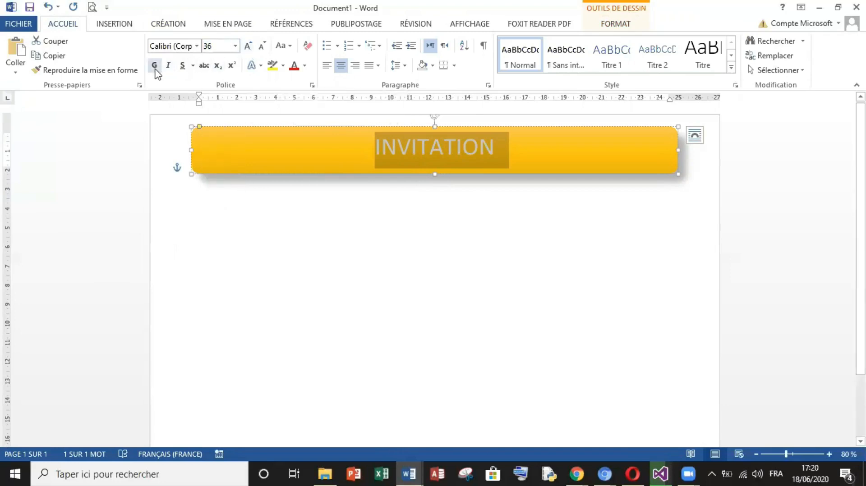
- Format the INVITATION text as bold Arial Rounded MT Bold in standard red
{"action": "left_click", "coordinate": [154, 65]}
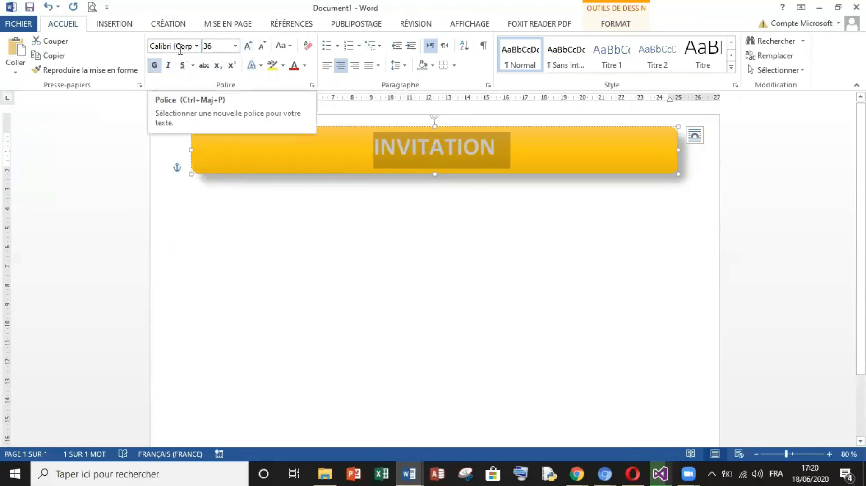
{"action": "left_click", "coordinate": [197, 46]}
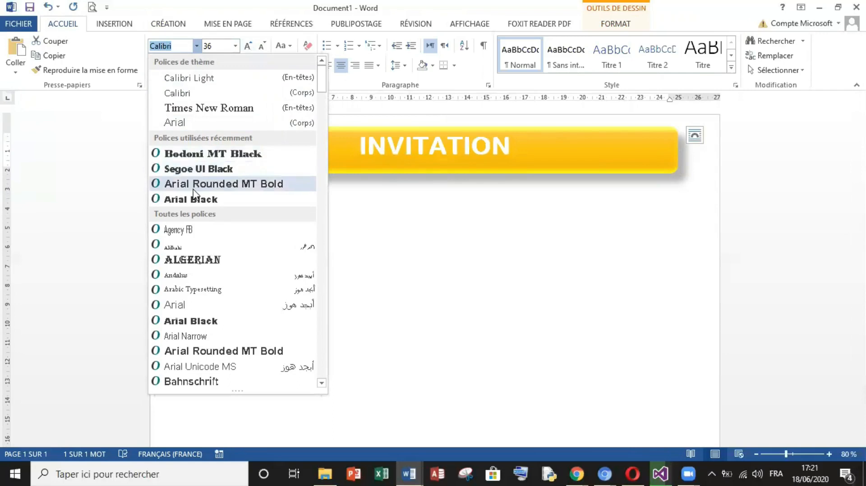
{"action": "left_click", "coordinate": [194, 186]}
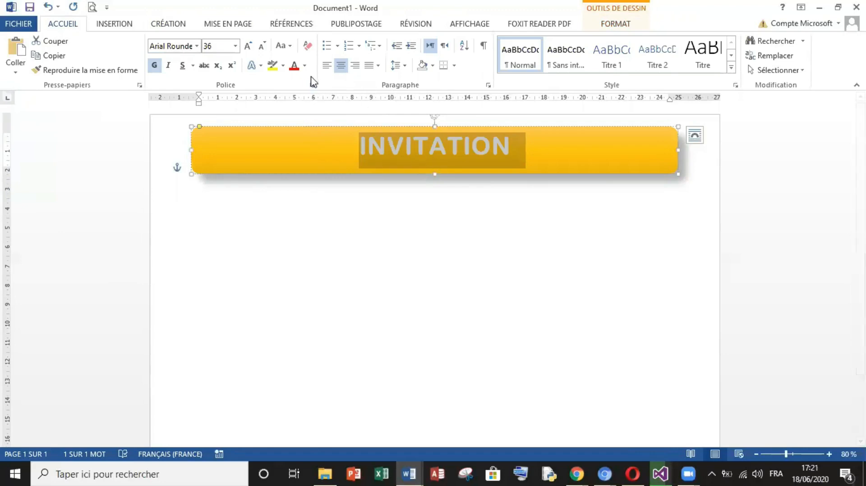
{"action": "left_click", "coordinate": [304, 66]}
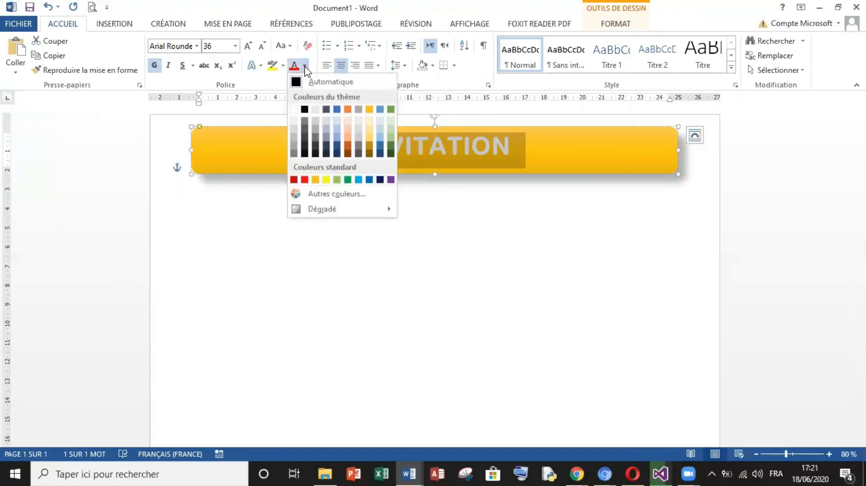
{"action": "left_click", "coordinate": [305, 180]}
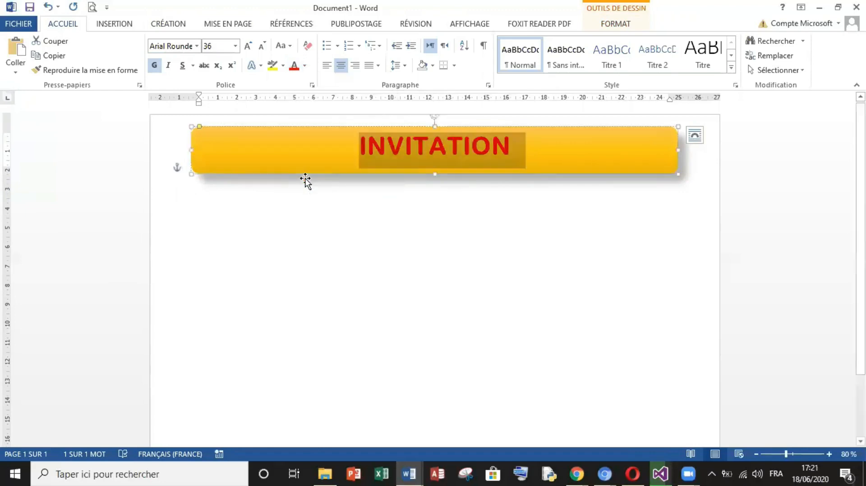
- Apply the gold WordArt style from the second row, third column, to the INVITATION text and deselect the banner
{"action": "left_click", "coordinate": [621, 25]}
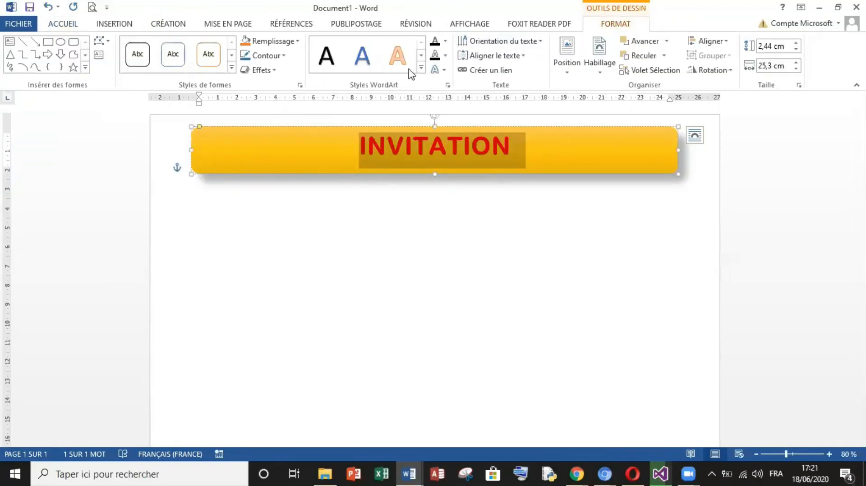
{"action": "left_click", "coordinate": [421, 68]}
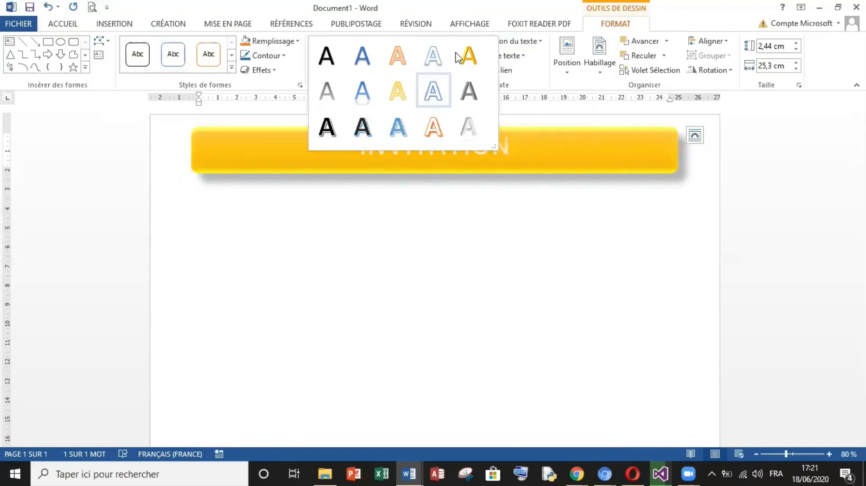
{"action": "left_click", "coordinate": [404, 93]}
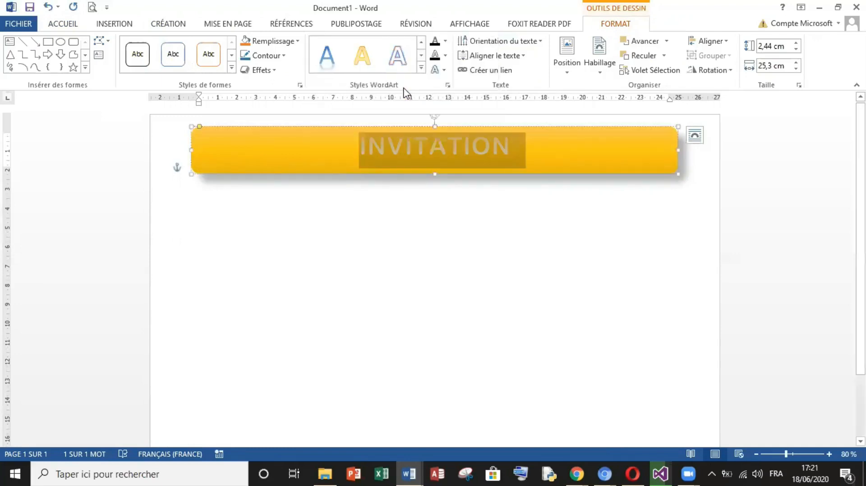
{"action": "left_click", "coordinate": [405, 199]}
{"action": "left_click", "coordinate": [434, 159]}
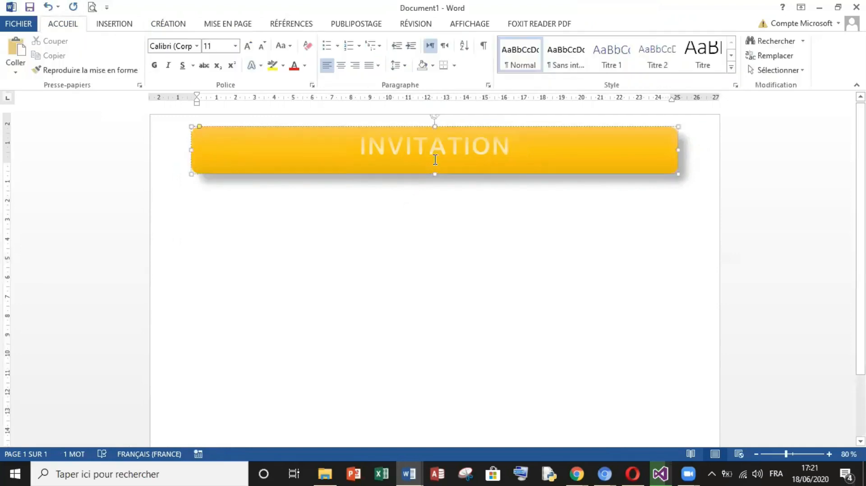
{"action": "left_click", "coordinate": [436, 223]}
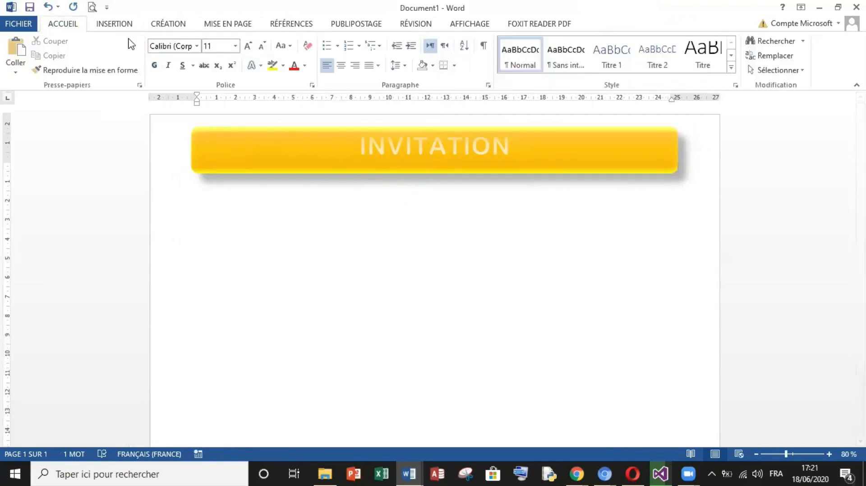
- Draw a plain rectangle about 28.43 cm wide and 4.12 cm high just below the INVITATION banner
{"action": "left_click", "coordinate": [125, 24]}
{"action": "left_click", "coordinate": [184, 58]}
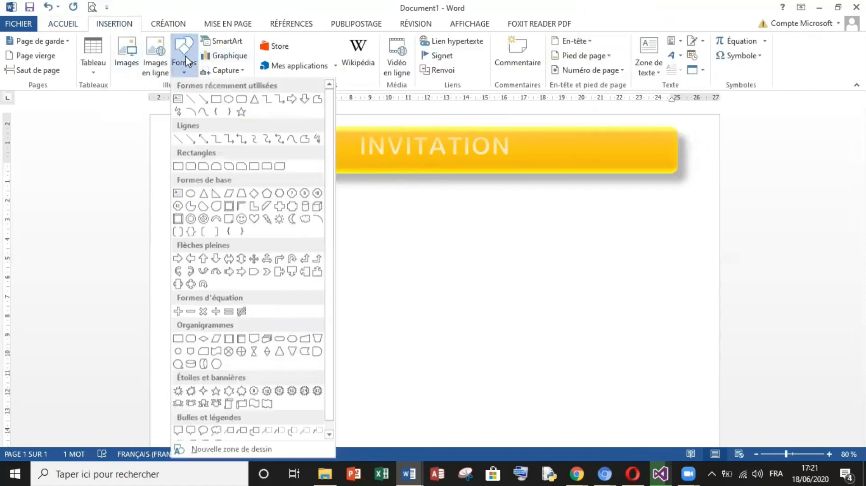
{"action": "left_click", "coordinate": [216, 101]}
{"action": "mouse_move", "coordinate": [163, 184]}
{"action": "left_mouse_down"}
{"action": "mouse_move", "coordinate": [223, 198]}
{"action": "mouse_move", "coordinate": [593, 201]}
{"action": "mouse_move", "coordinate": [676, 273]}
{"action": "mouse_move", "coordinate": [704, 195]}
{"action": "mouse_move", "coordinate": [711, 265]}
{"action": "left_mouse_up"}
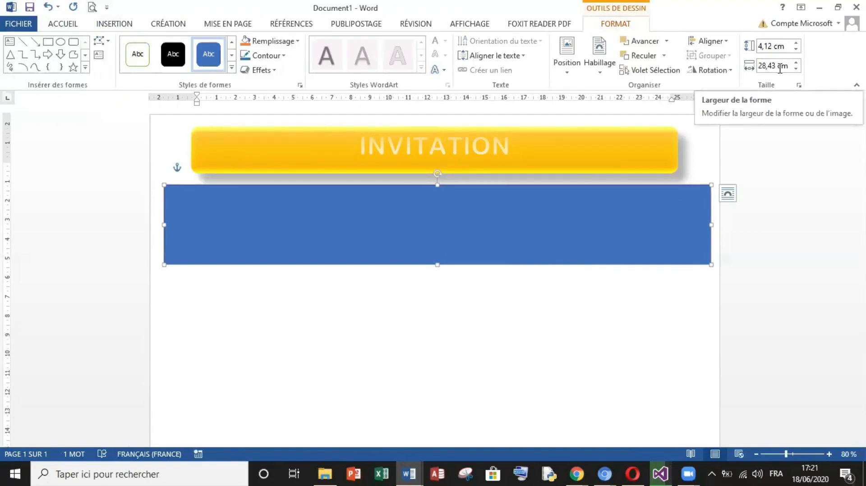
- Resize the blue rectangle to 28.6 cm wide and flatten it into a thin bar about 0.36 cm high
{"action": "left_click", "coordinate": [798, 64]}
{"action": "left_click", "coordinate": [796, 63]}
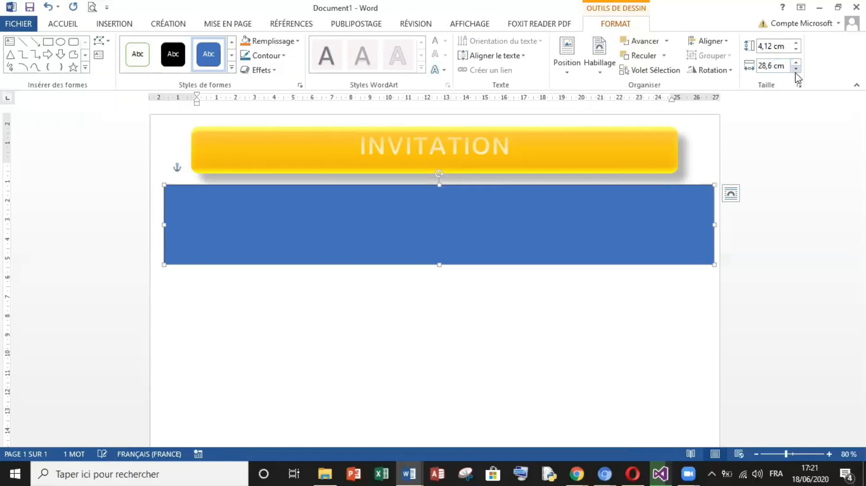
{"action": "left_click", "coordinate": [796, 50]}
{"action": "left_click", "coordinate": [796, 50]}
{"action": "left_click", "coordinate": [796, 50]}
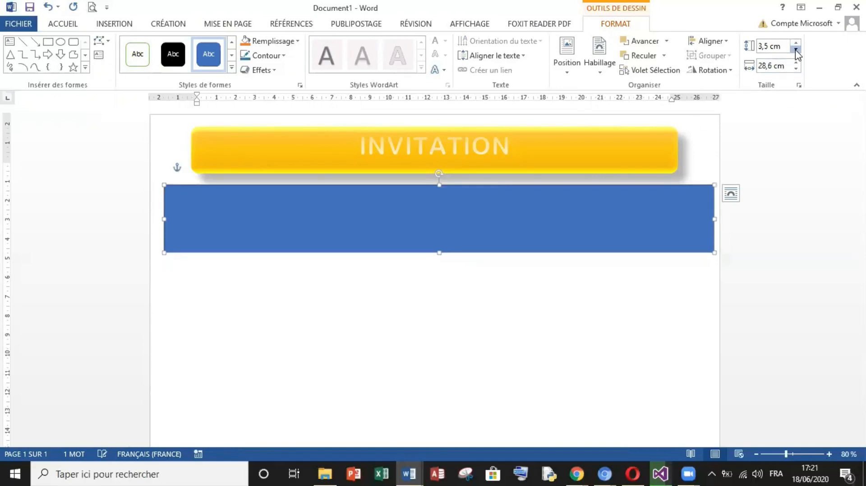
{"action": "left_click", "coordinate": [796, 51]}
{"action": "left_click", "coordinate": [795, 51]}
{"action": "left_click", "coordinate": [796, 50]}
{"action": "left_click", "coordinate": [795, 50]}
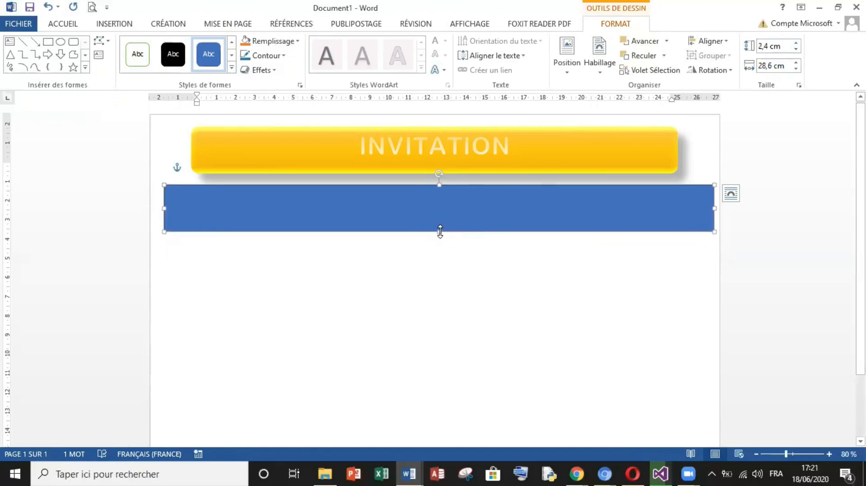
{"action": "left_click_drag", "start_coordinate": [439, 231], "coordinate": [439, 194]}
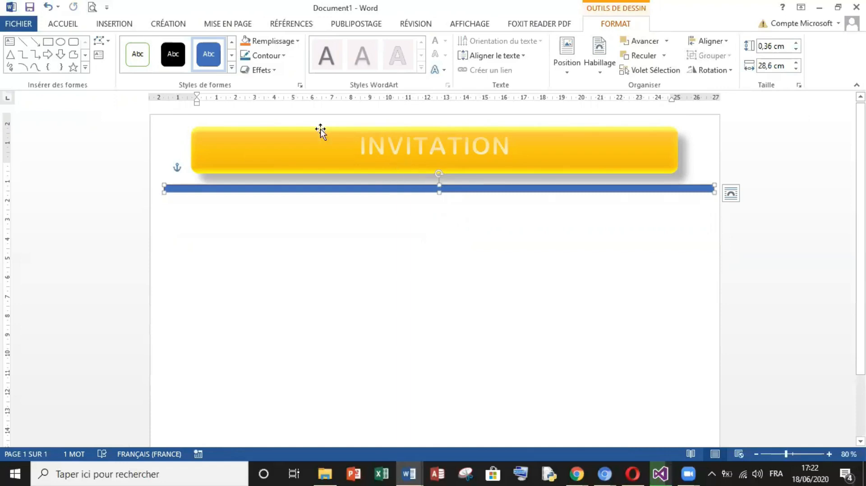
- Apply the gold gradient shape style from the fifth row to the thin bar and deselect it
{"action": "left_click", "coordinate": [231, 68]}
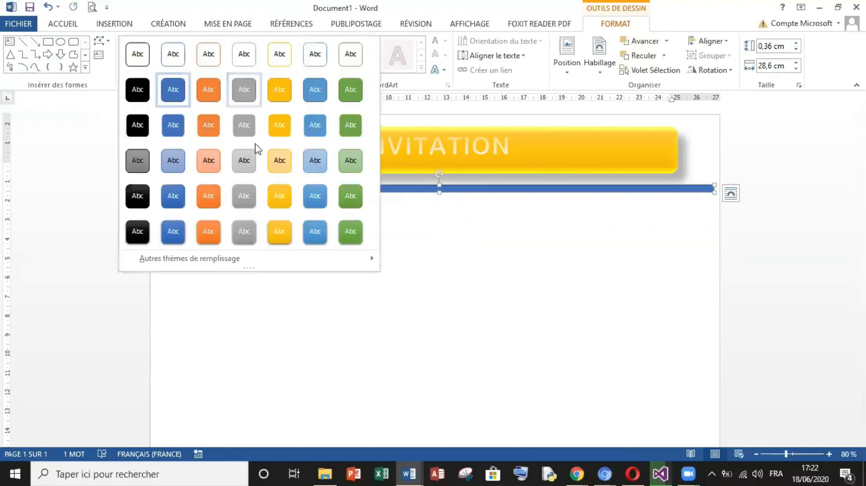
{"action": "left_click", "coordinate": [284, 192]}
{"action": "left_click", "coordinate": [324, 222]}
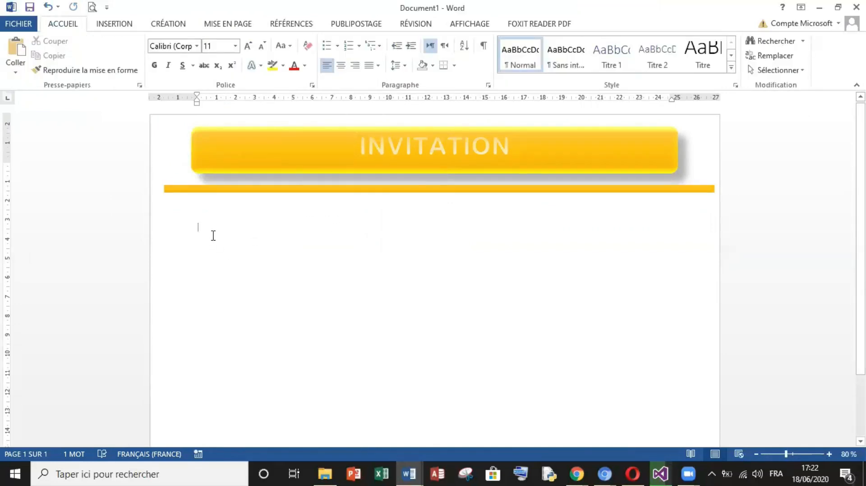
- Enter the event text below the thin bar on two lines: Soirée, with HALLOWEEN ! underneath
{"action": "type", "text": "Soirée HALLO"}
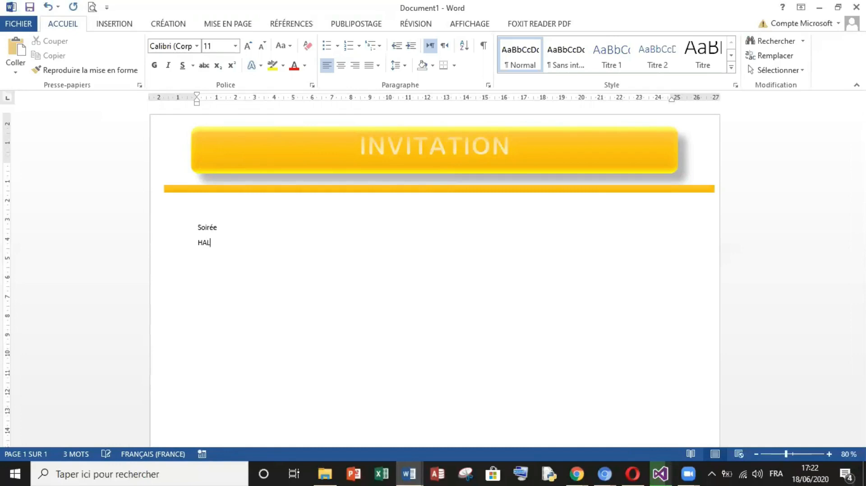
{"action": "type", "text": "WEEN :"}
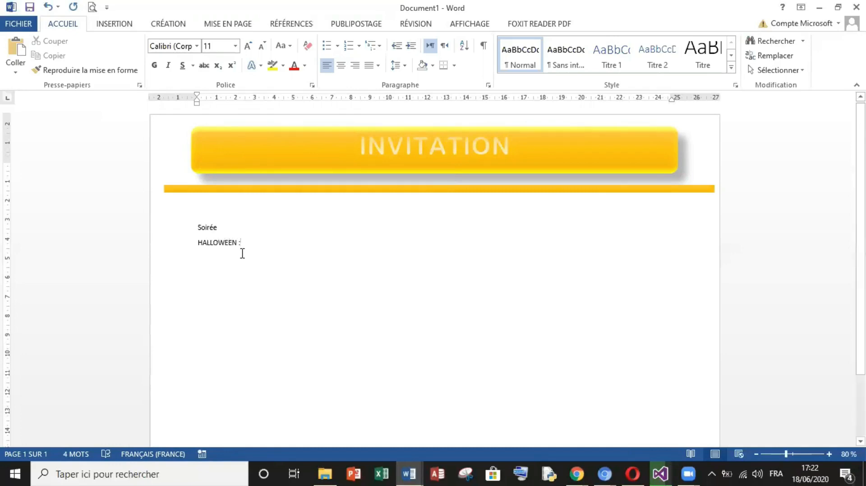
{"action": "key", "text": "BackSpace"}
{"action": "type", "text": "!"}
- Format the Soirée and HALLOWEEN ! lines in bold at size 72 and deselect them
{"action": "left_click_drag", "start_coordinate": [196, 229], "coordinate": [251, 248]}
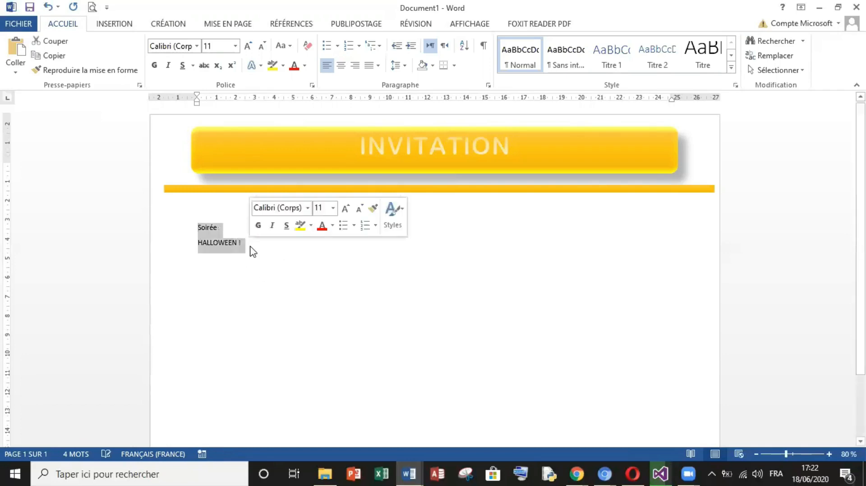
{"action": "left_click", "coordinate": [248, 45]}
{"action": "left_click", "coordinate": [247, 45]}
{"action": "left_click", "coordinate": [247, 45]}
{"action": "left_click", "coordinate": [235, 46]}
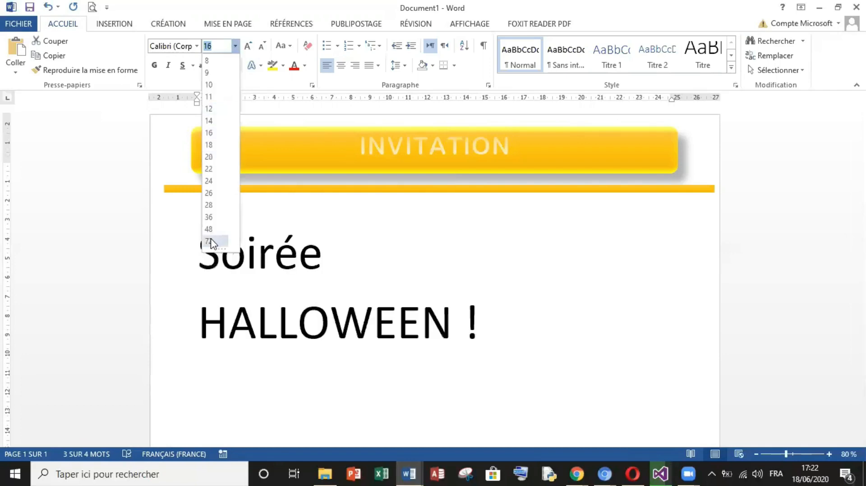
{"action": "left_click", "coordinate": [210, 242]}
{"action": "left_click", "coordinate": [154, 65]}
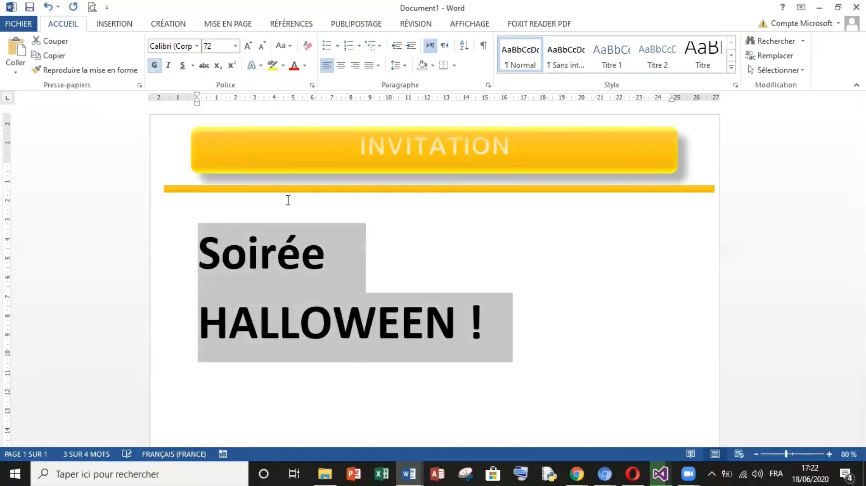
{"action": "left_click", "coordinate": [373, 247]}
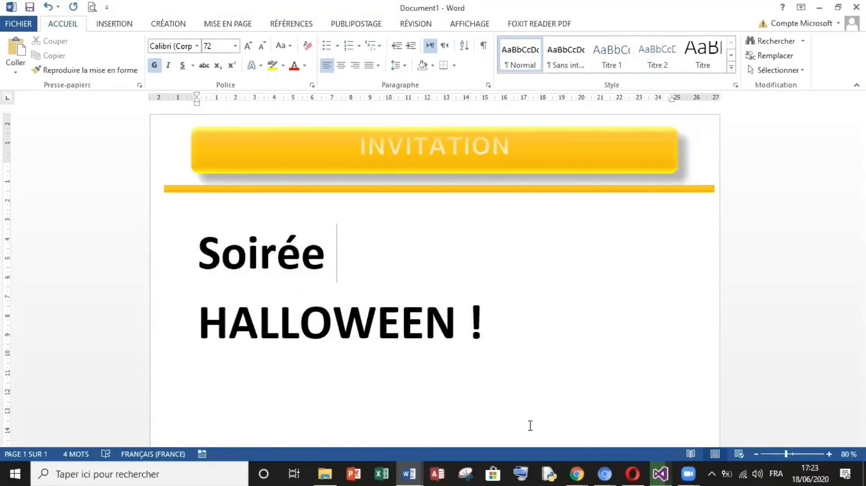
- Switch to the SUPPORT-Word2015 document and examine the text box holding Soiree HALLOWEEN ! in the model invitation
{"action": "mouse_move", "coordinate": [409, 474]}
{"action": "left_click", "coordinate": [397, 408]}
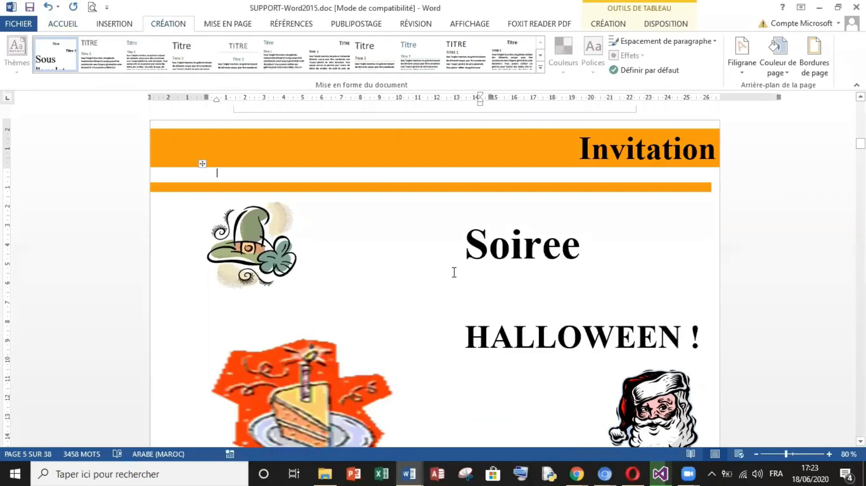
{"action": "left_click_drag", "start_coordinate": [467, 249], "coordinate": [703, 340]}
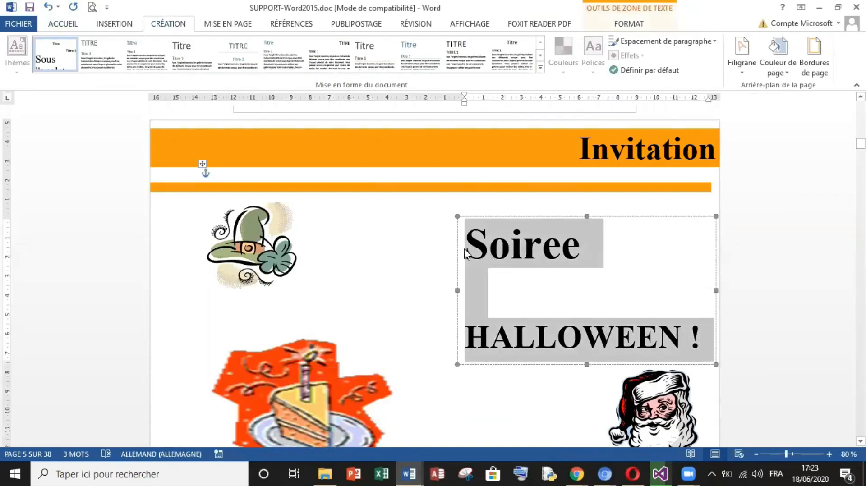
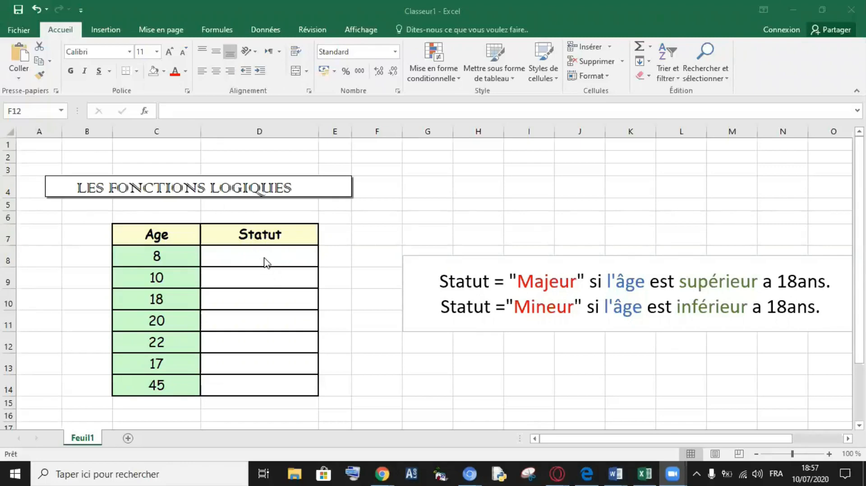
- In the Excel workbook Classeur1, insert the SI function from the Logique category into cell D8
{"action": "left_click", "coordinate": [263, 257]}
{"action": "left_click", "coordinate": [263, 256]}
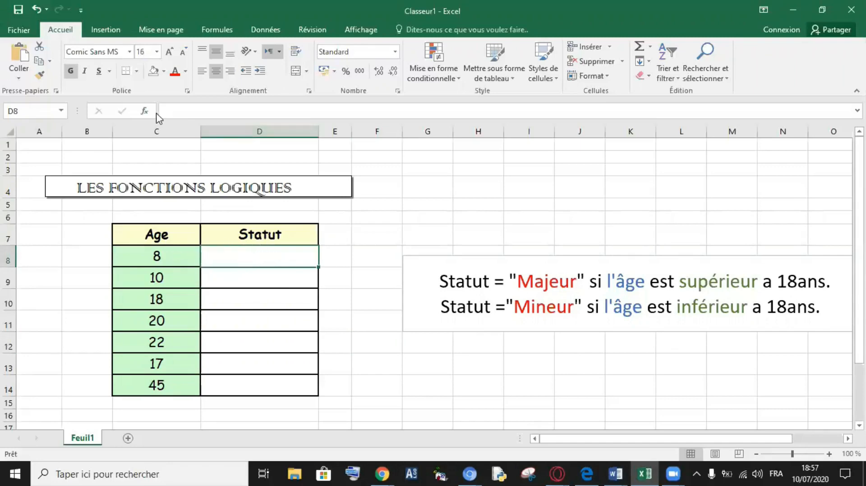
{"action": "left_click", "coordinate": [144, 110]}
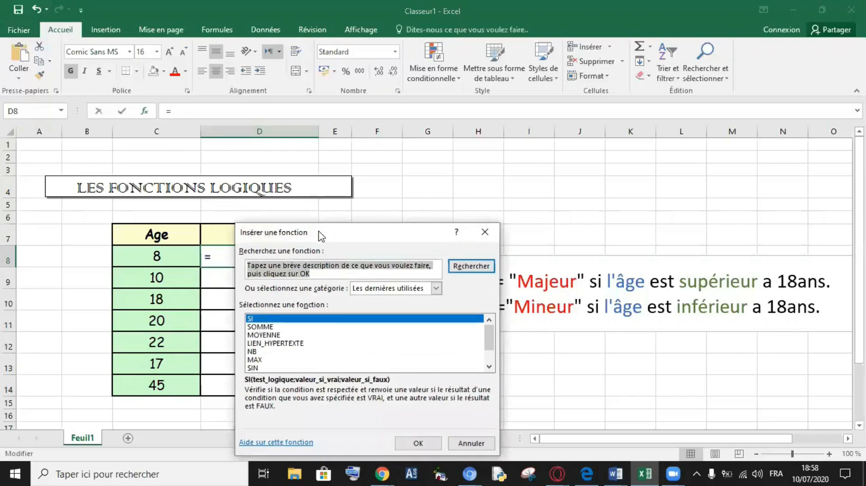
{"action": "left_click_drag", "start_coordinate": [319, 236], "coordinate": [483, 188]}
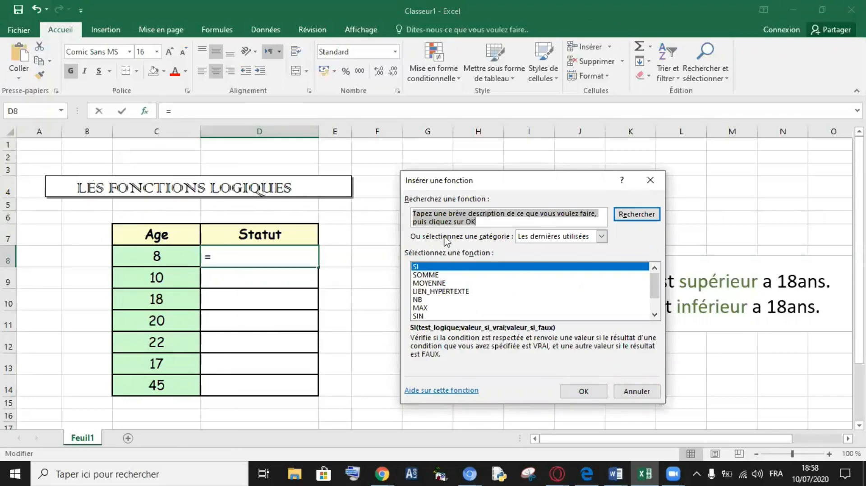
{"action": "left_click", "coordinate": [601, 236]}
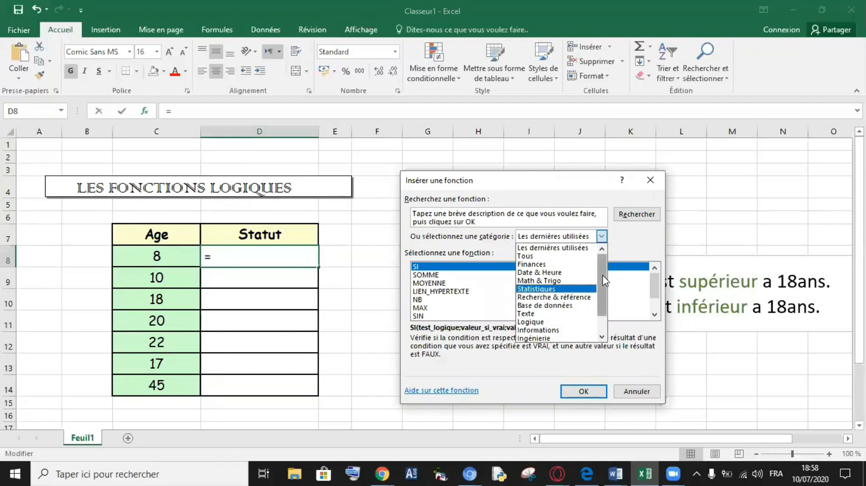
{"action": "left_click_drag", "start_coordinate": [605, 281], "coordinate": [605, 290]}
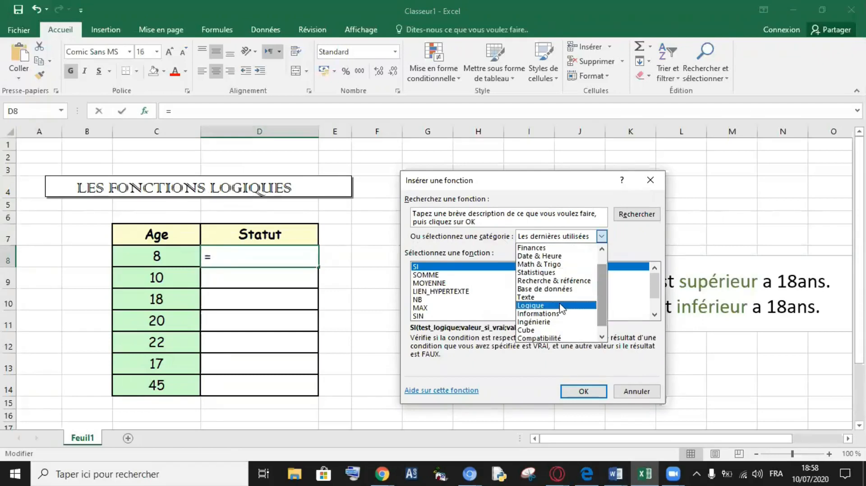
{"action": "left_click", "coordinate": [536, 306]}
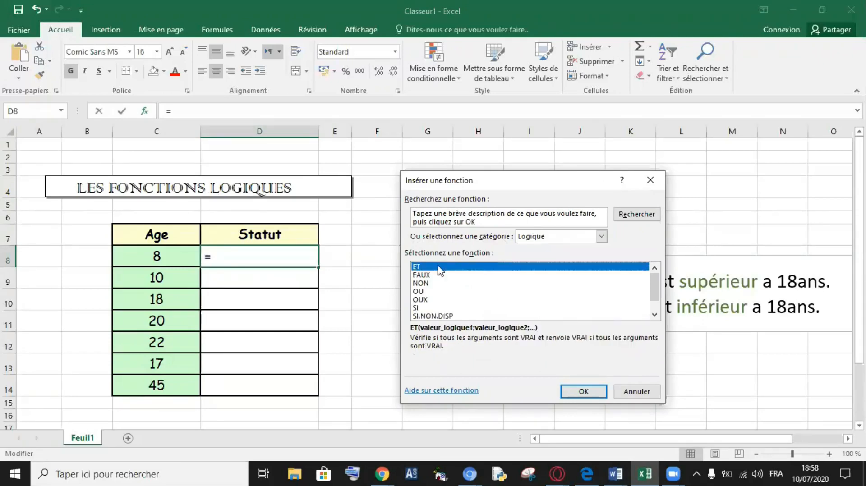
{"action": "left_click", "coordinate": [416, 308]}
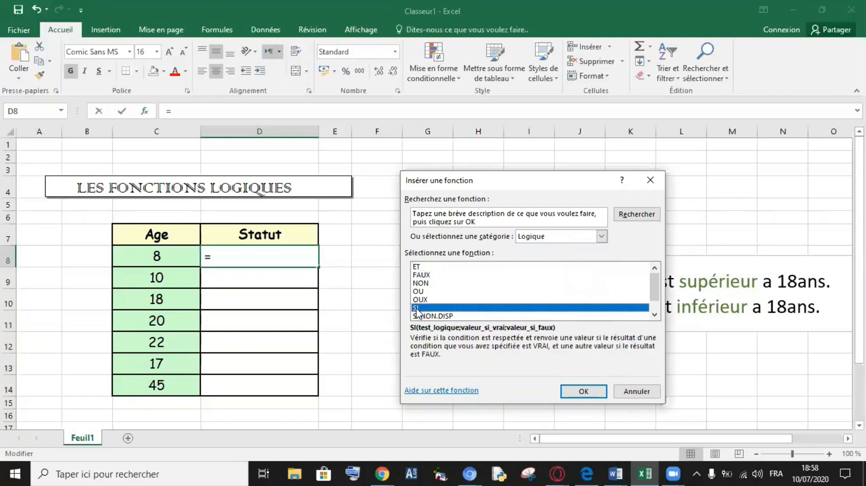
{"action": "left_click", "coordinate": [582, 391]}
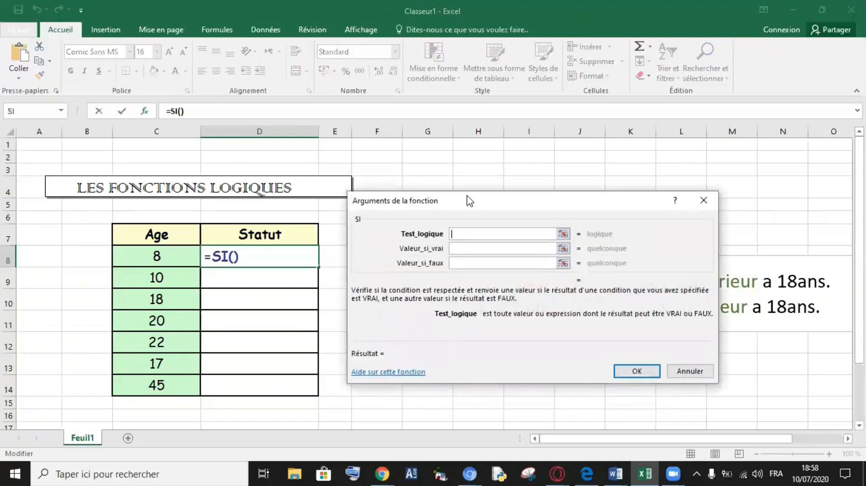
- Move the function arguments dialog clear of the table and set the SI logical test to C8>18
{"action": "left_click_drag", "start_coordinate": [472, 205], "coordinate": [492, 79]}
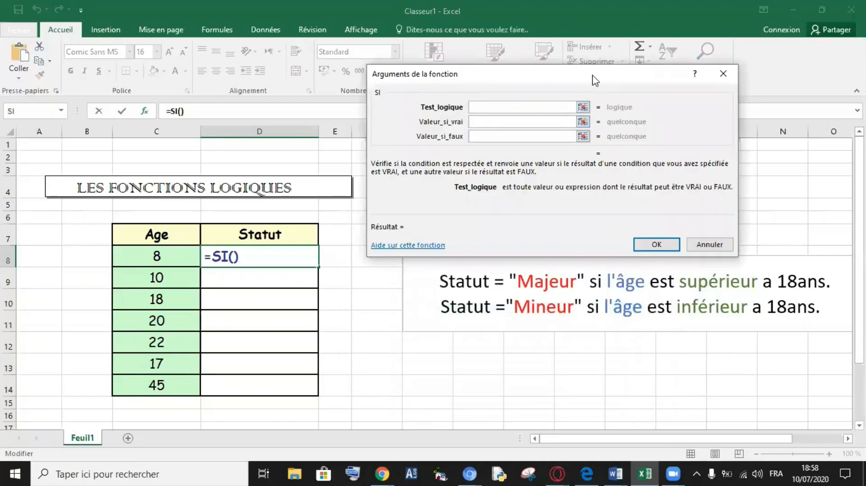
{"action": "left_click_drag", "start_coordinate": [592, 77], "coordinate": [572, 68]}
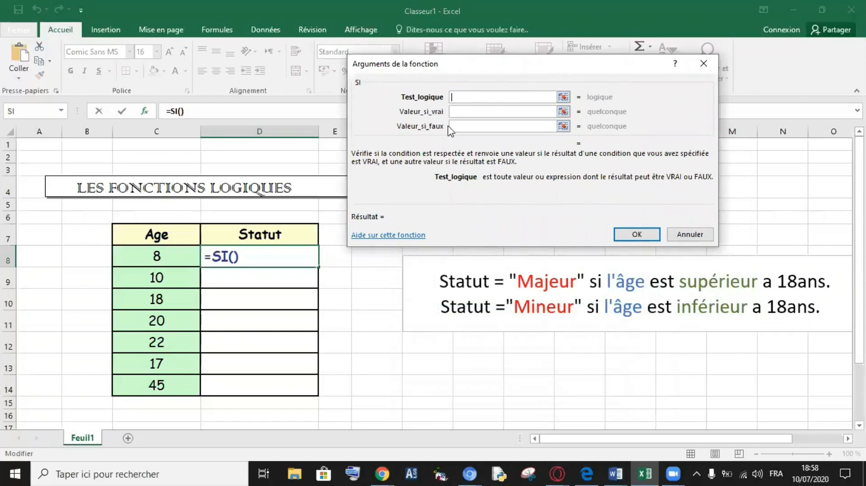
{"action": "left_click", "coordinate": [169, 256]}
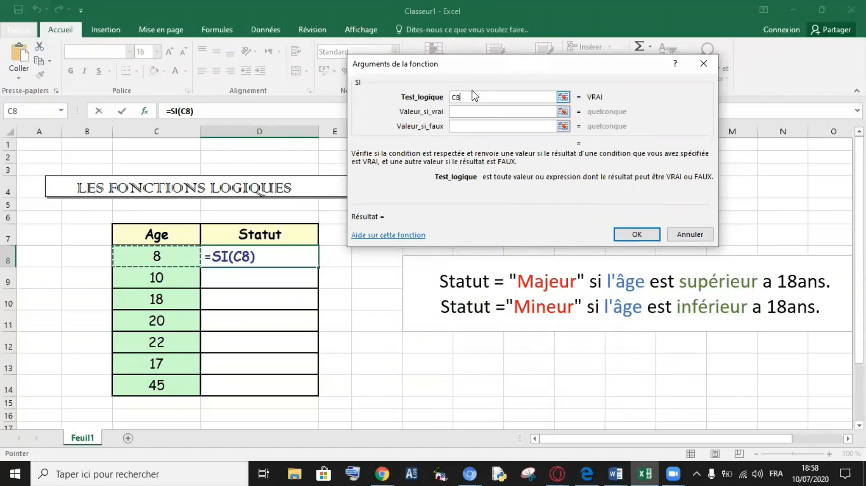
{"action": "key", "text": "super+space"}
{"action": "key", "text": "super+space"}
{"action": "type", "text": ">"}
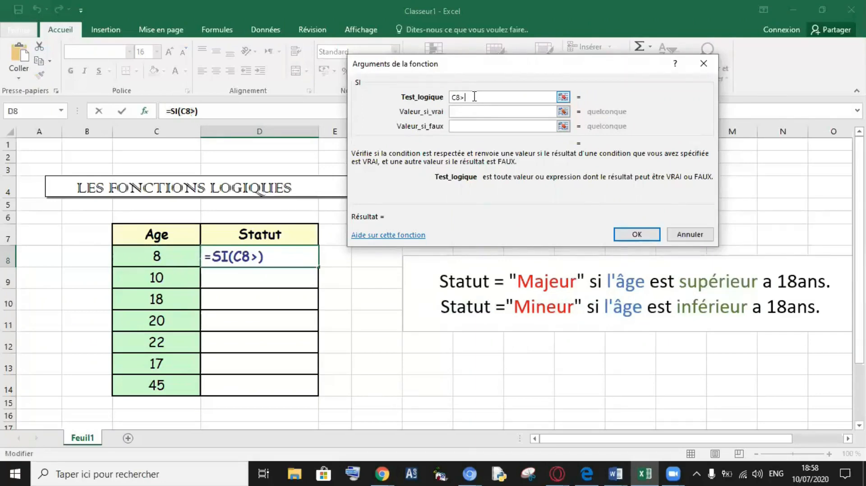
{"action": "type", "text": "18"}
{"action": "key", "text": "Tab"}
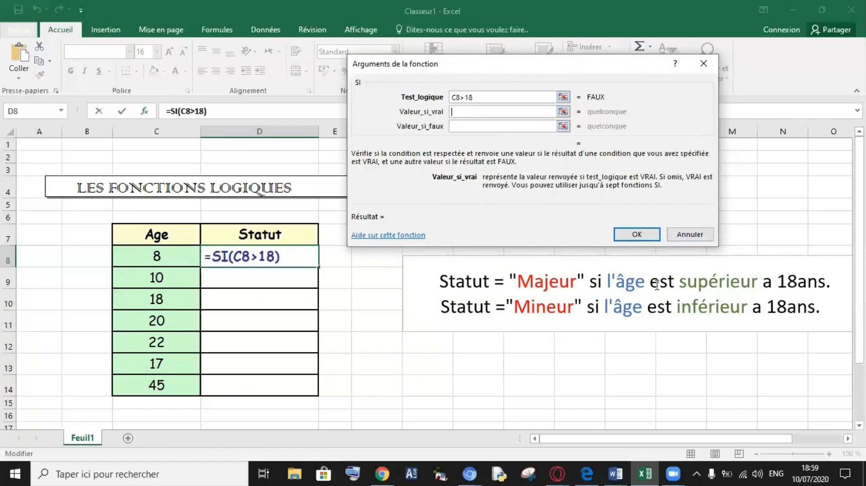
{"action": "left_click", "coordinate": [455, 98]}
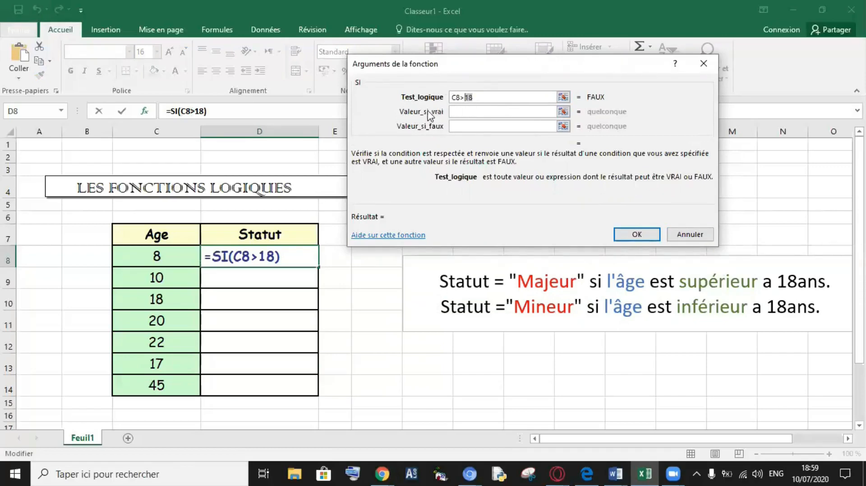
{"action": "left_click", "coordinate": [456, 112]}
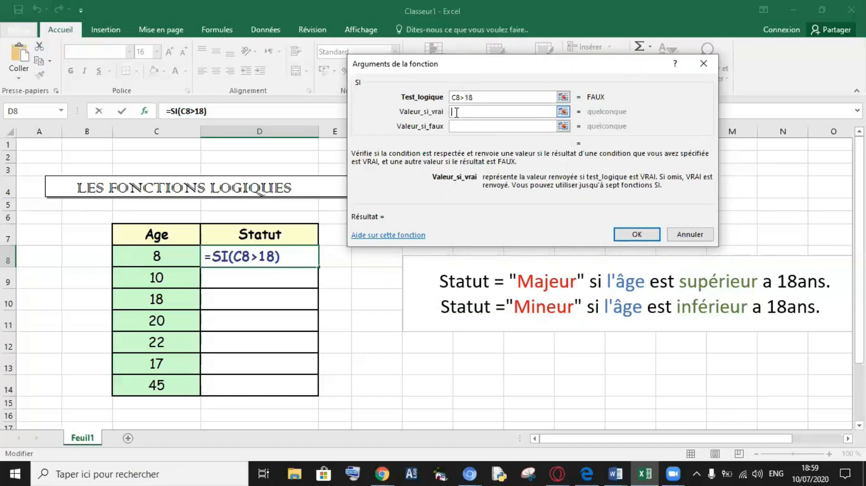
{"action": "type", "text": ";qjeur"}
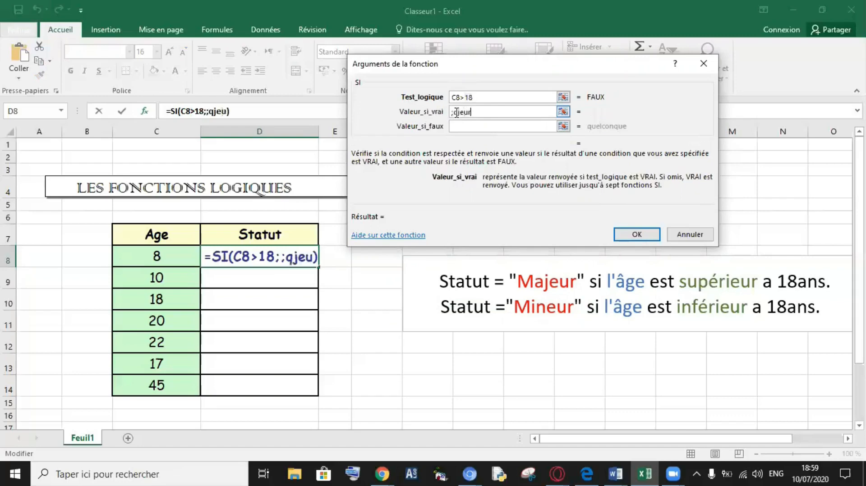
{"action": "key", "text": "BackSpace"}
{"action": "key", "text": "BackSpace"}
{"action": "key", "text": "BackSpace"}
{"action": "key", "text": "BackSpace"}
{"action": "key", "text": "BackSpace"}
{"action": "key", "text": "BackSpace"}
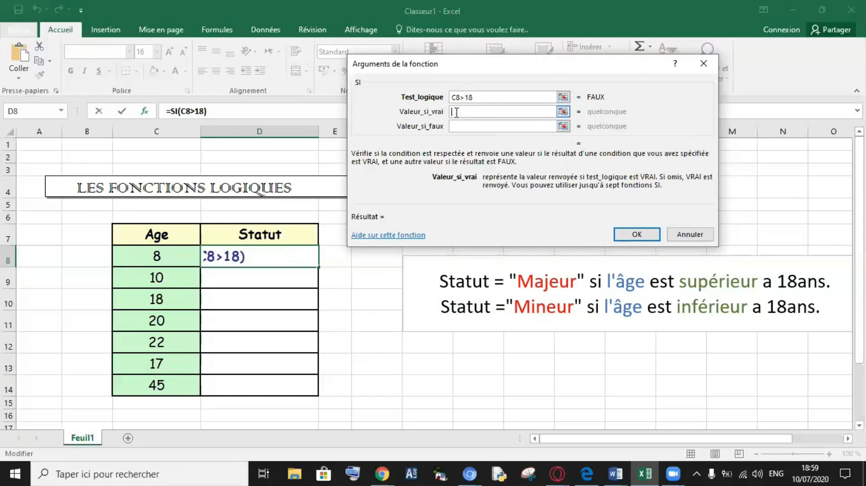
- Set the SI value if true to Majeur and the value if false to Mineur, and complete the formula in D8
{"action": "key", "text": "super+space"}
{"action": "type", "text": "Majeur"}
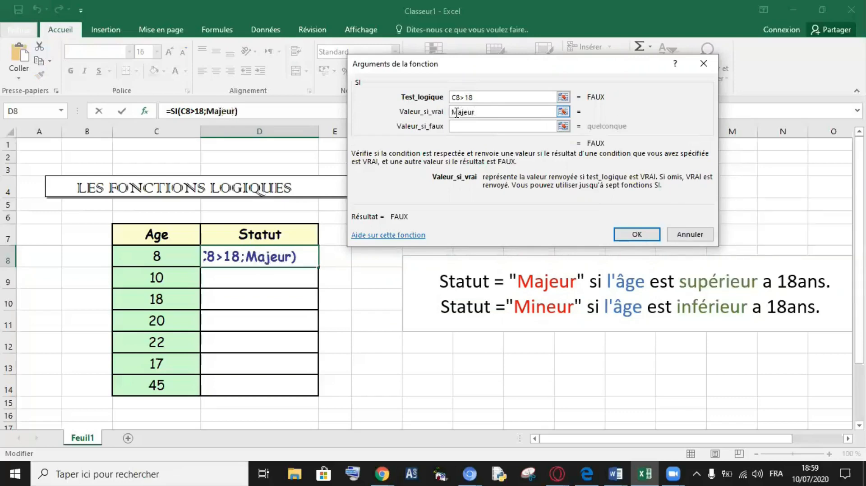
{"action": "left_click", "coordinate": [456, 126]}
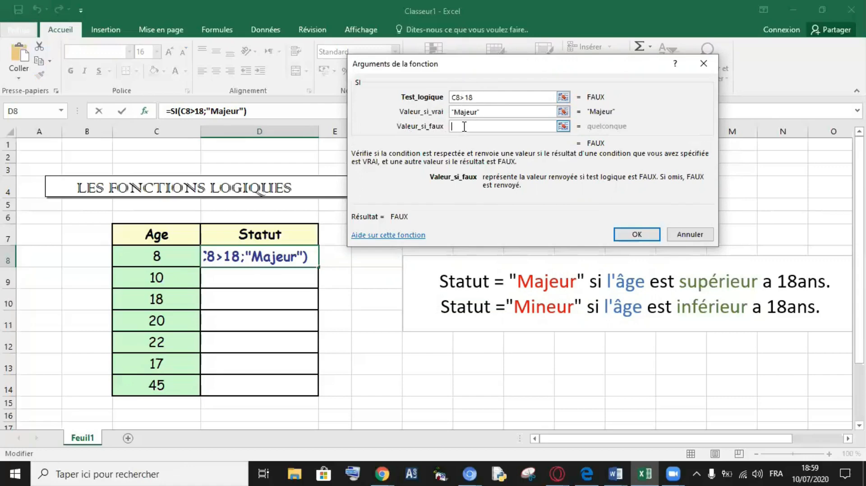
{"action": "type", "text": "Mi"}
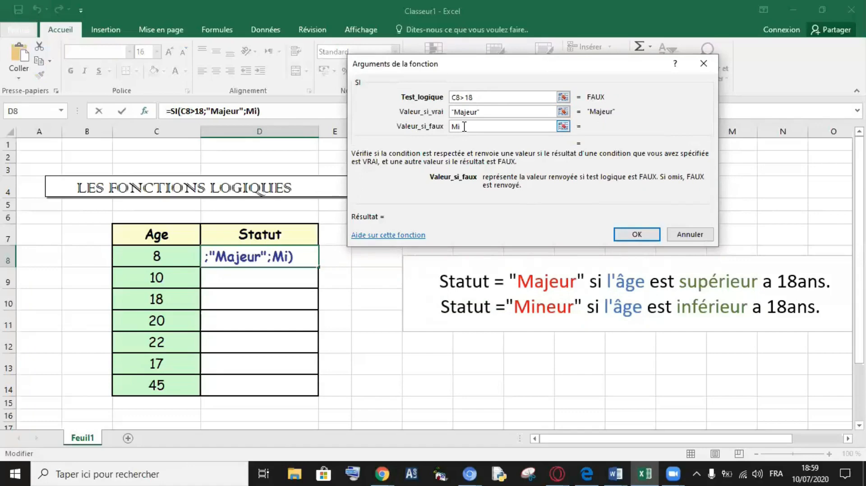
{"action": "type", "text": "neur"}
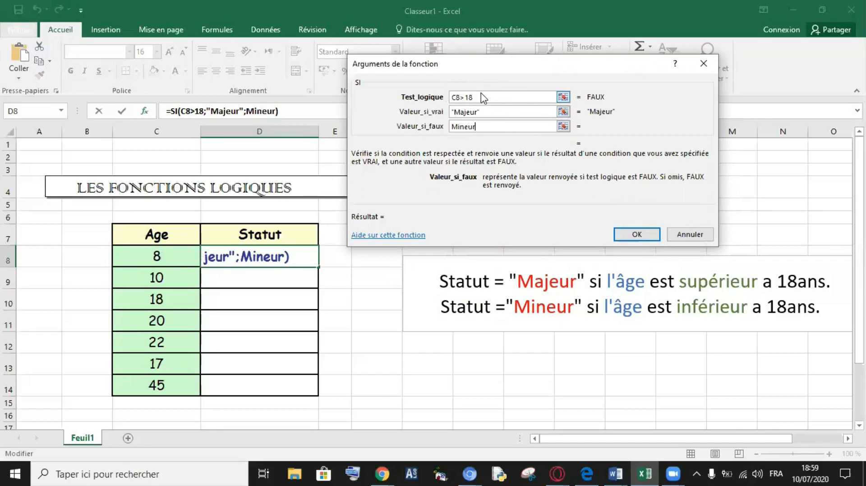
{"action": "left_click_drag", "start_coordinate": [494, 112], "coordinate": [452, 113]}
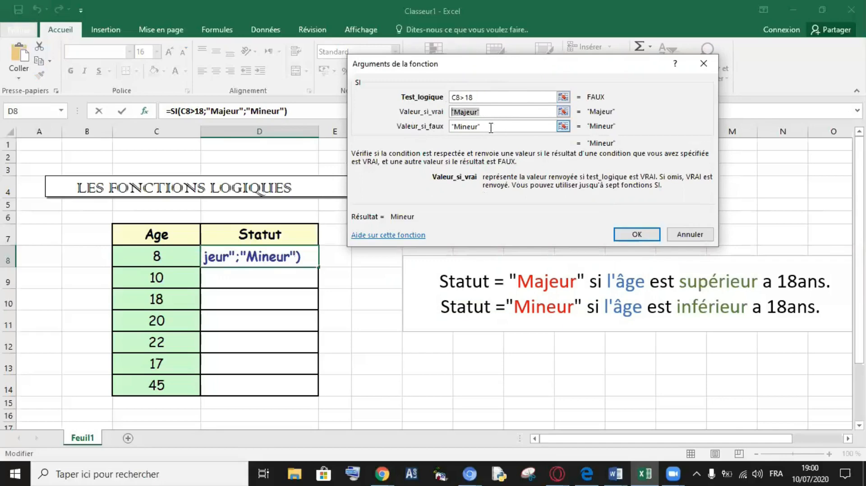
{"action": "left_click", "coordinate": [637, 234]}
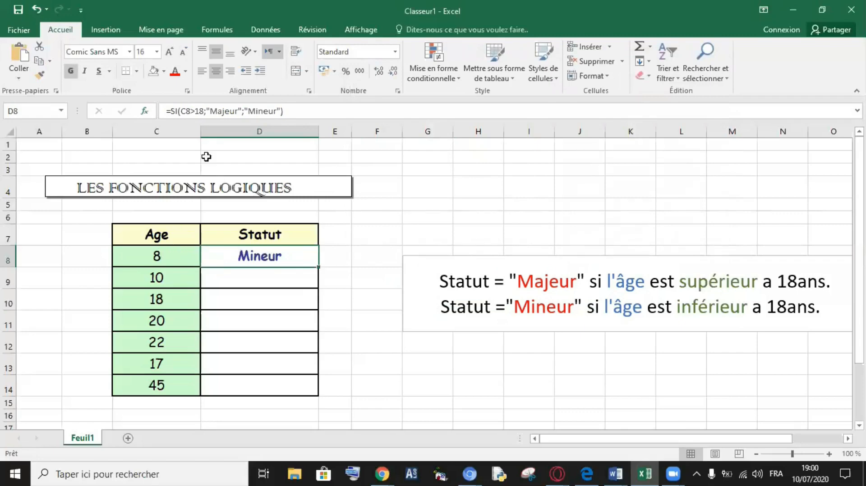
- Review the arguments of the SI formula in D8, close them without changes and select cell D9
{"action": "left_click", "coordinate": [145, 111]}
{"action": "left_click", "coordinate": [491, 95]}
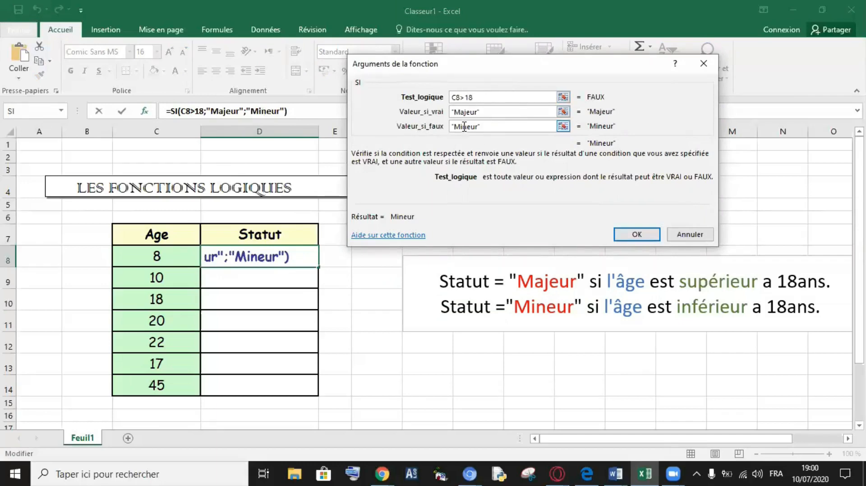
{"action": "left_click", "coordinate": [635, 235]}
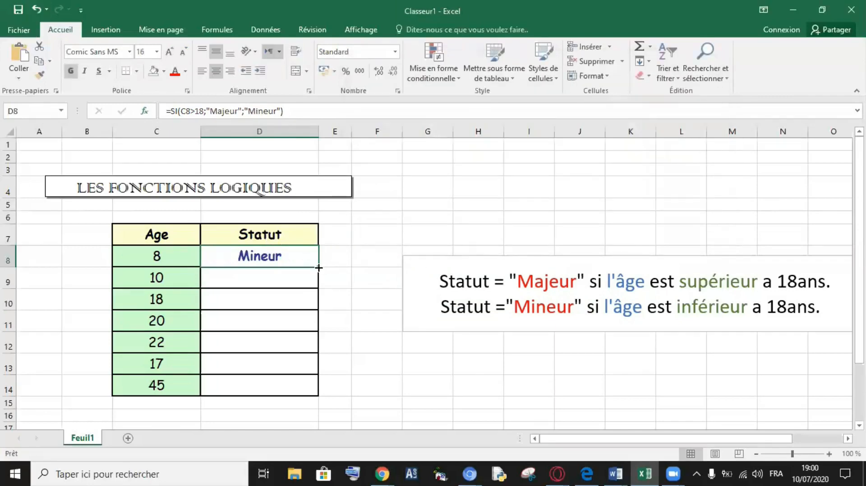
{"action": "left_click", "coordinate": [267, 279]}
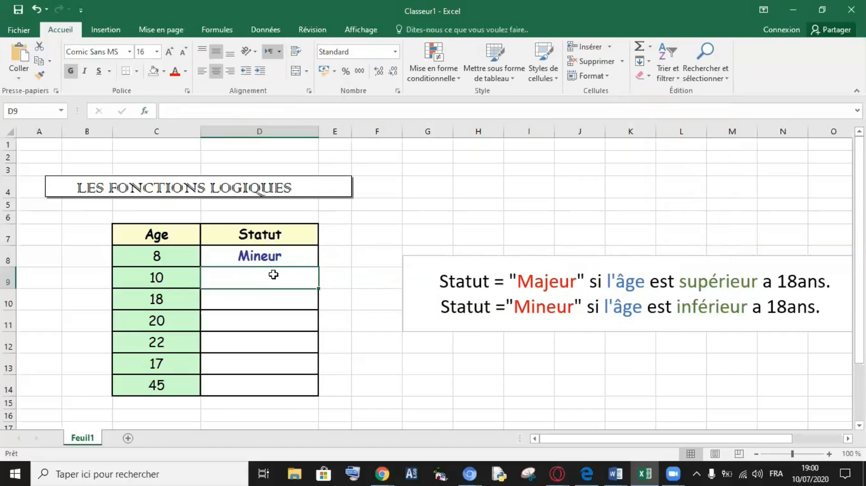
- Insert the SI function from the Logique category into cell D9
{"action": "left_click", "coordinate": [145, 112]}
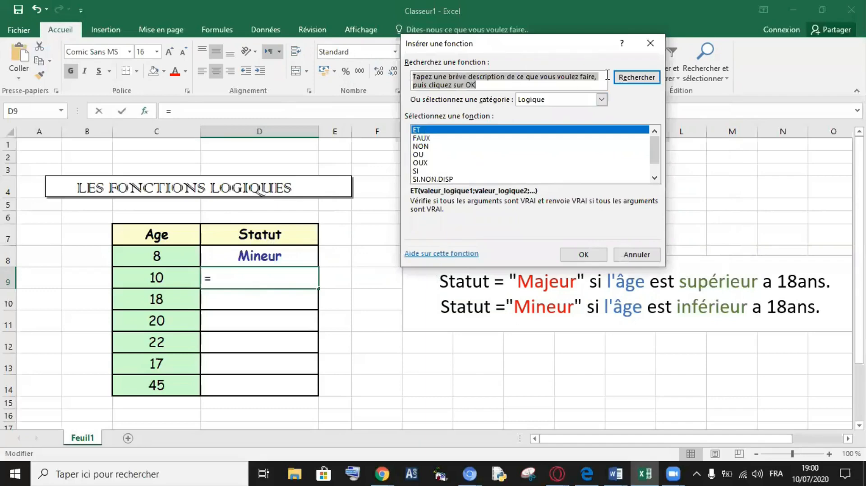
{"action": "left_click", "coordinate": [602, 100]}
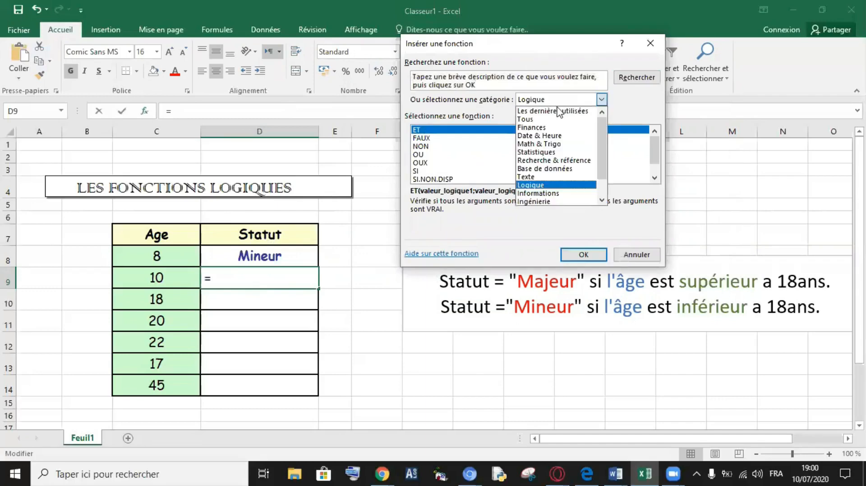
{"action": "left_click", "coordinate": [534, 185]}
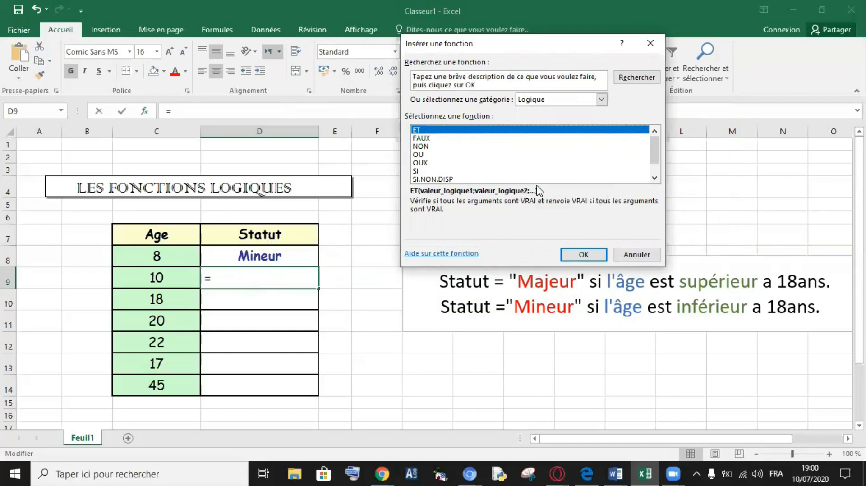
{"action": "left_click", "coordinate": [416, 173]}
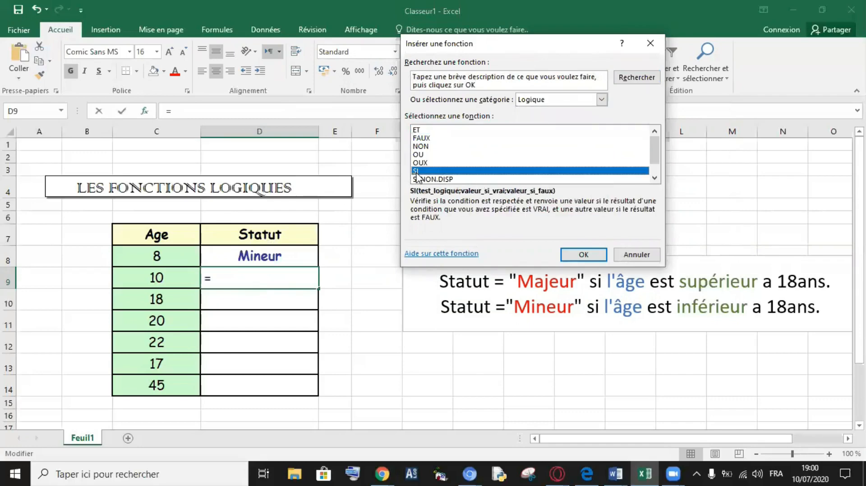
{"action": "left_click", "coordinate": [583, 254]}
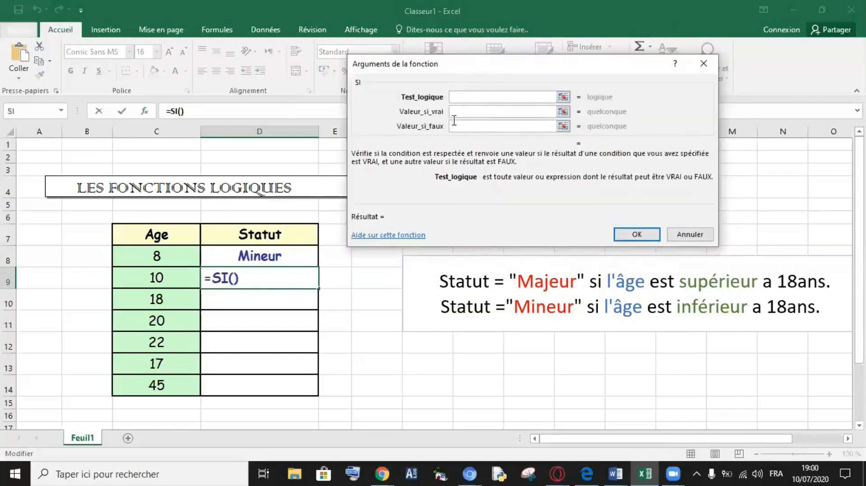
- Set the logical test of the SI function in D9 to C9>18, using the age cell C9 as reference
{"action": "left_click", "coordinate": [163, 275]}
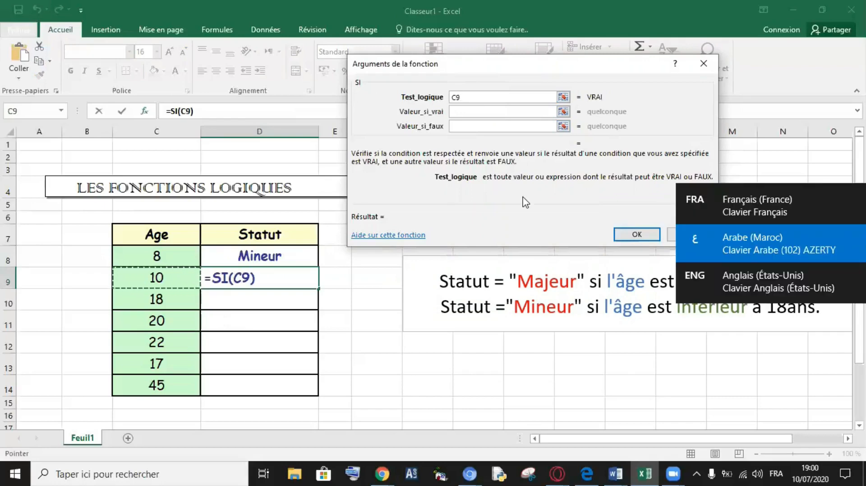
{"action": "key", "text": "super+space"}
{"action": "type", "text": ">"}
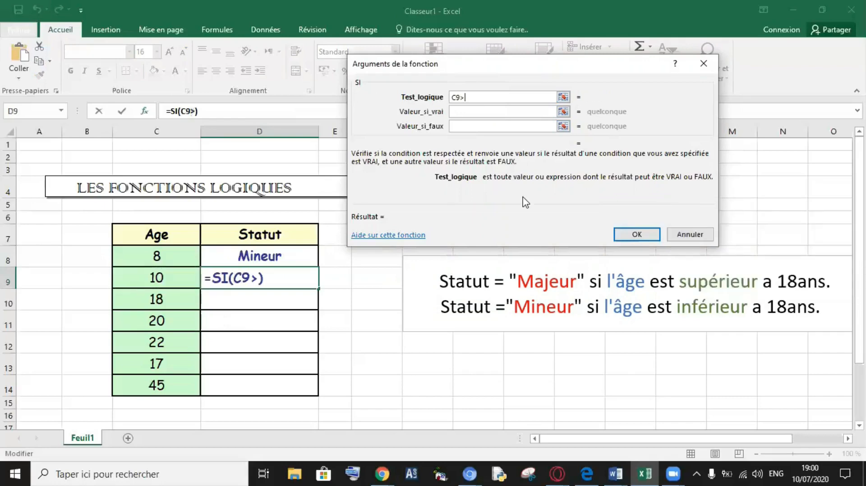
{"action": "type", "text": "18"}
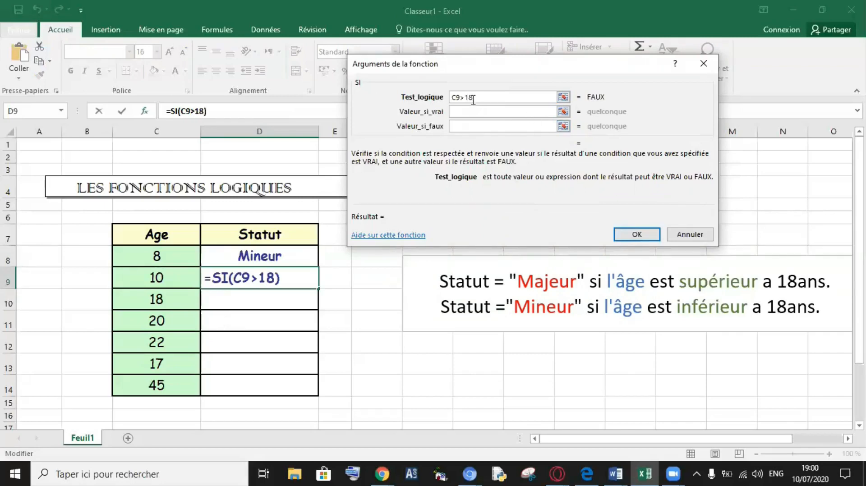
{"action": "left_click", "coordinate": [473, 112]}
{"action": "left_click", "coordinate": [470, 99]}
- Set the value if true to Majeur and the value if false to Mineur, and complete the SI formula in D9
{"action": "left_click", "coordinate": [479, 111]}
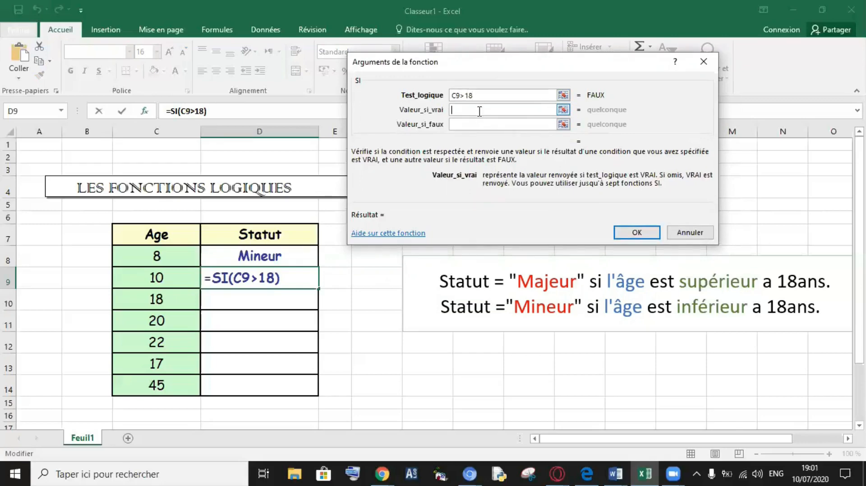
{"action": "key", "text": "super+space"}
{"action": "type", "text": "M"}
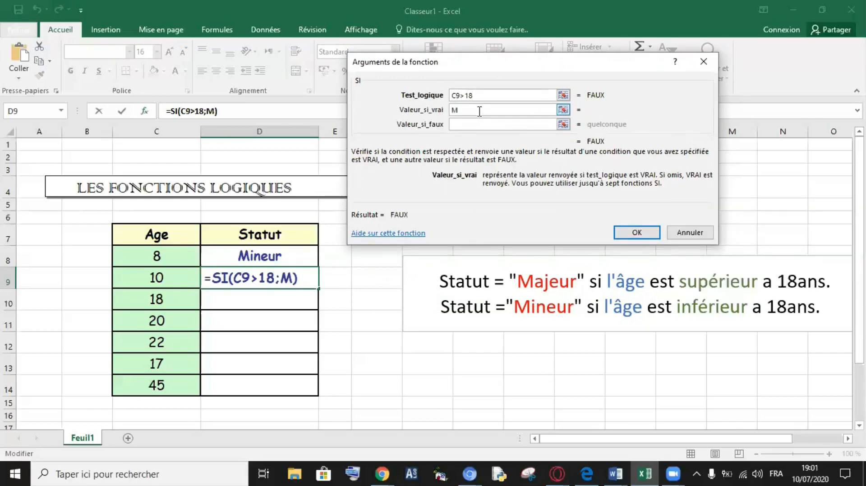
{"action": "type", "text": "ajeur"}
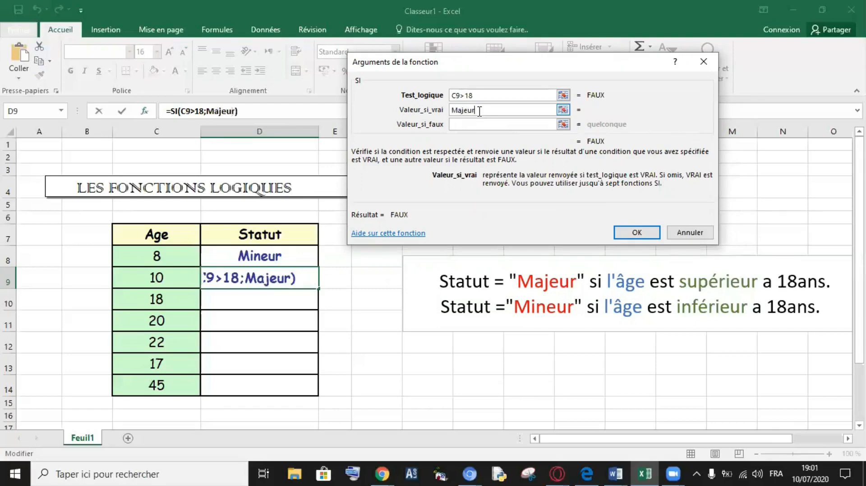
{"action": "left_click", "coordinate": [469, 123]}
{"action": "type", "text": "Mineur"}
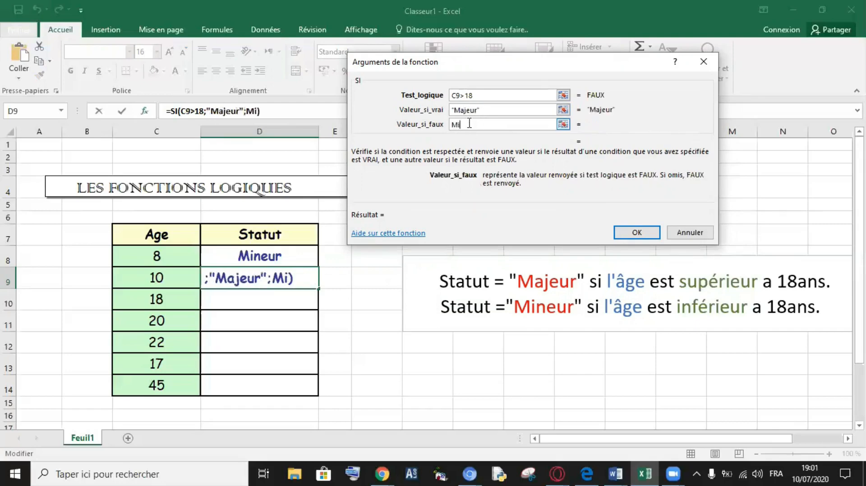
{"action": "left_click", "coordinate": [630, 239]}
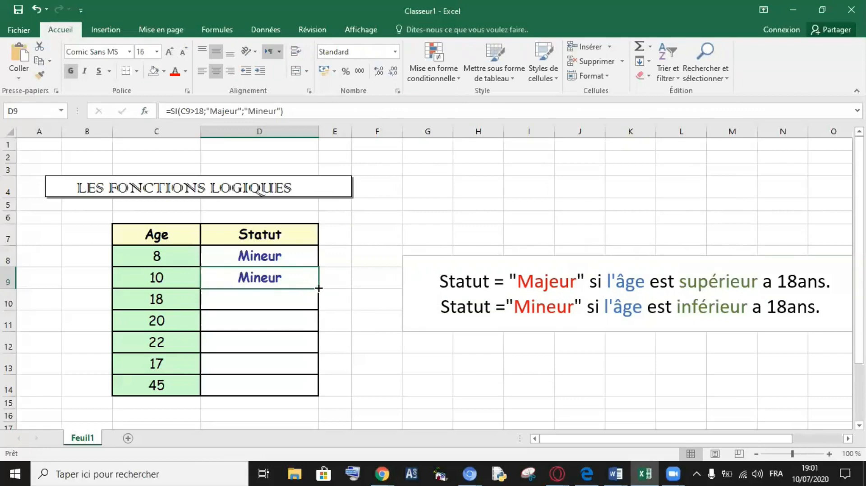
- Fill the SI formula from D9 down to D14 and check the copied formulas against the ages in the Statut column
{"action": "left_click_drag", "start_coordinate": [319, 288], "coordinate": [315, 387]}
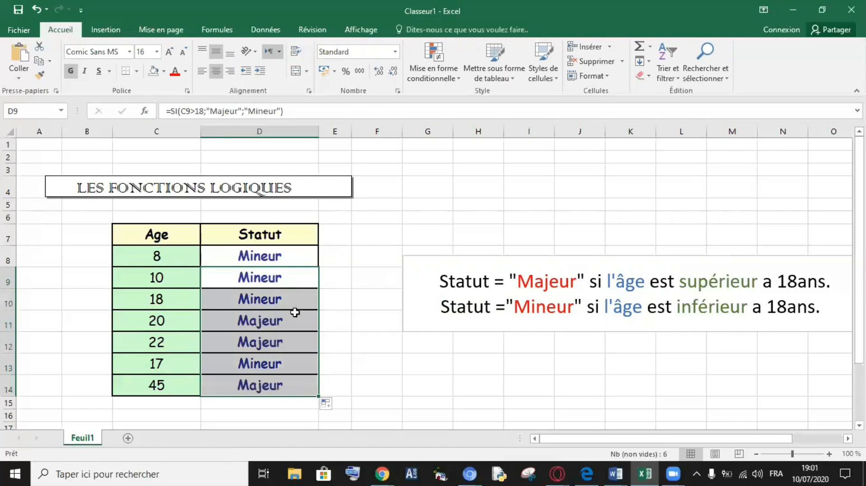
{"action": "left_click", "coordinate": [273, 305]}
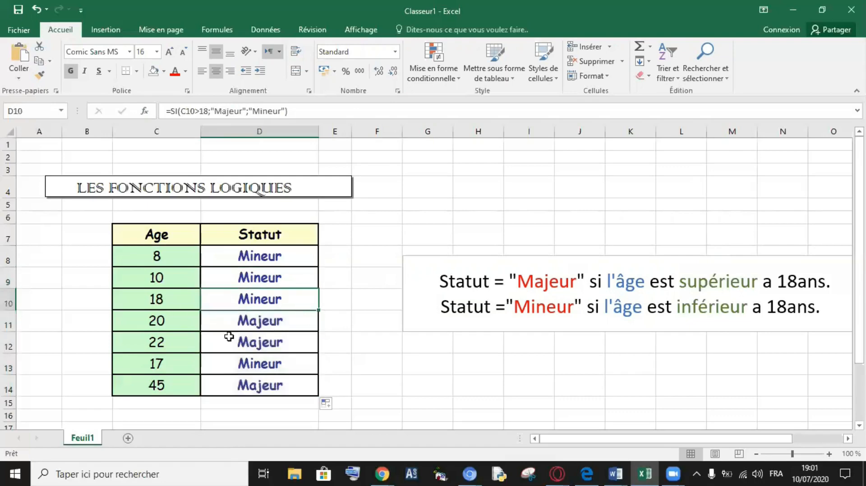
{"action": "left_click", "coordinate": [165, 321]}
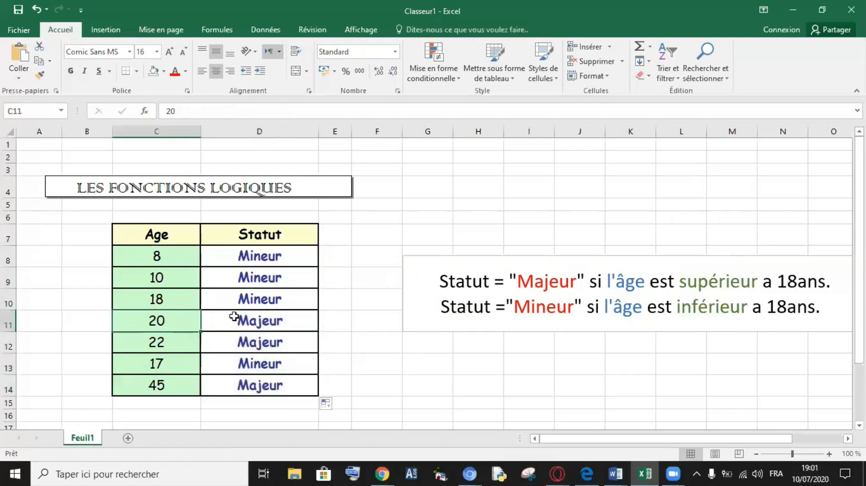
{"action": "left_click", "coordinate": [265, 323]}
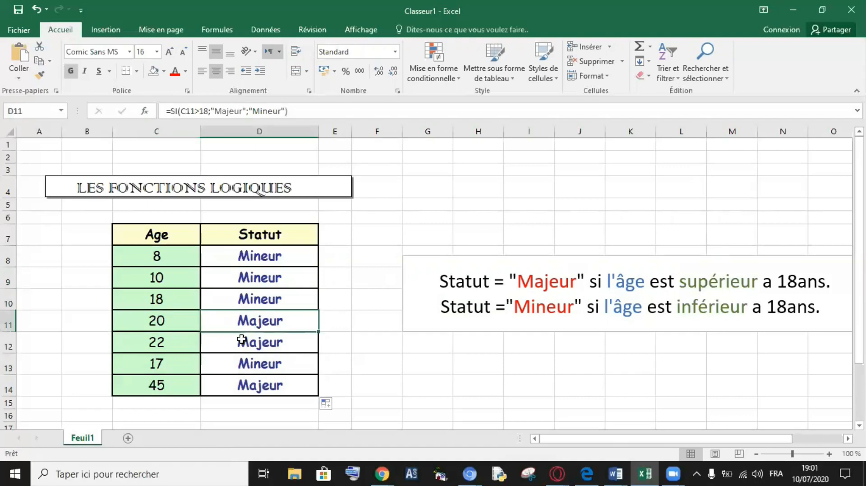
{"action": "left_click", "coordinate": [256, 341]}
{"action": "left_click", "coordinate": [253, 361]}
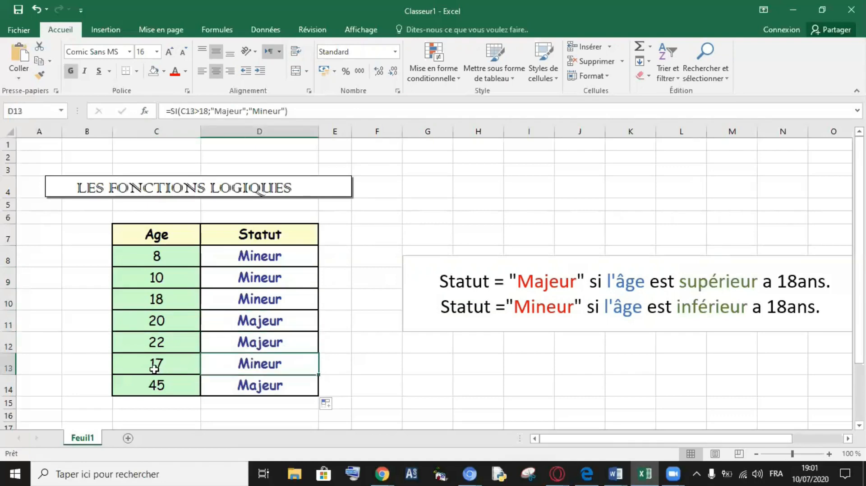
{"action": "left_click", "coordinate": [260, 386]}
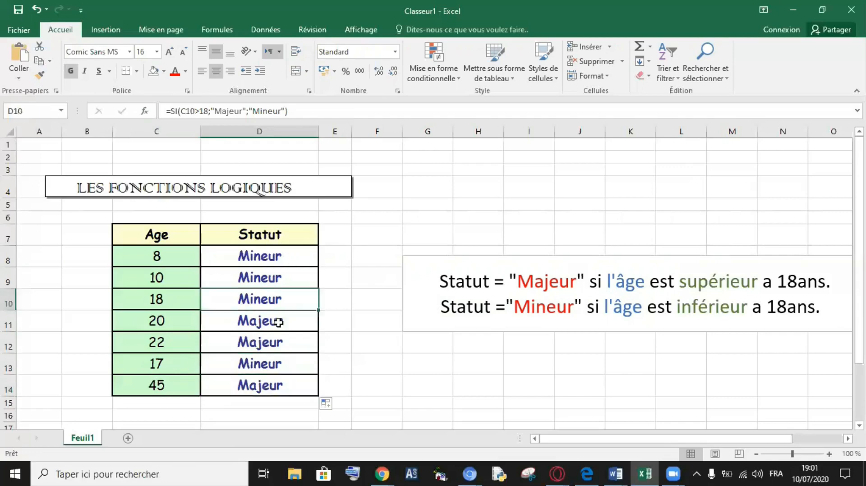
- Change the age in C8 to 19 and check the SI formulas in D8, D10 and D11
{"action": "left_click", "coordinate": [166, 255]}
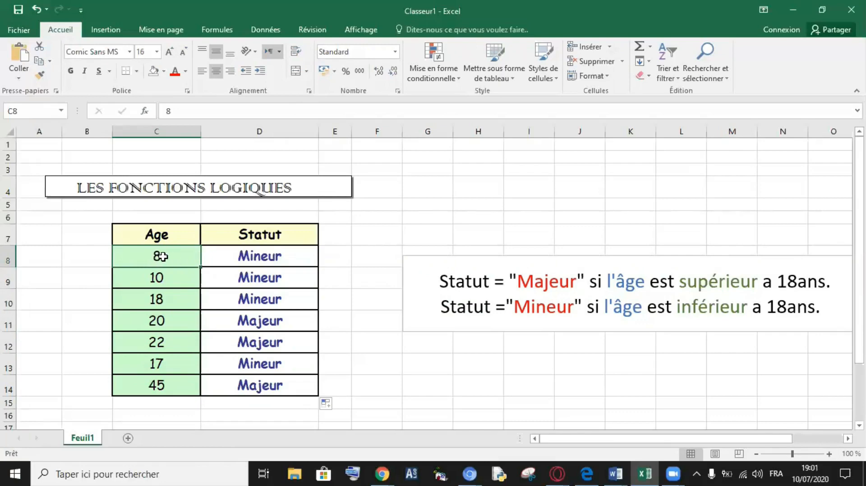
{"action": "type", "text": "19"}
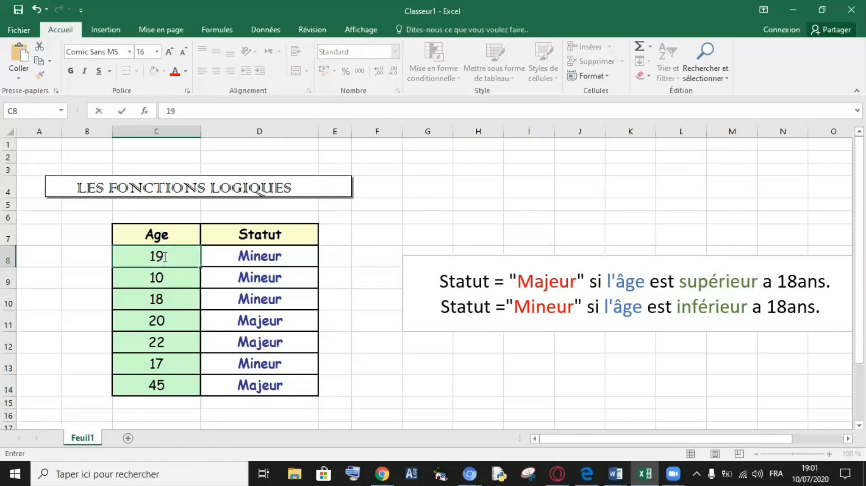
{"action": "key", "text": "Return"}
{"action": "left_click", "coordinate": [287, 260]}
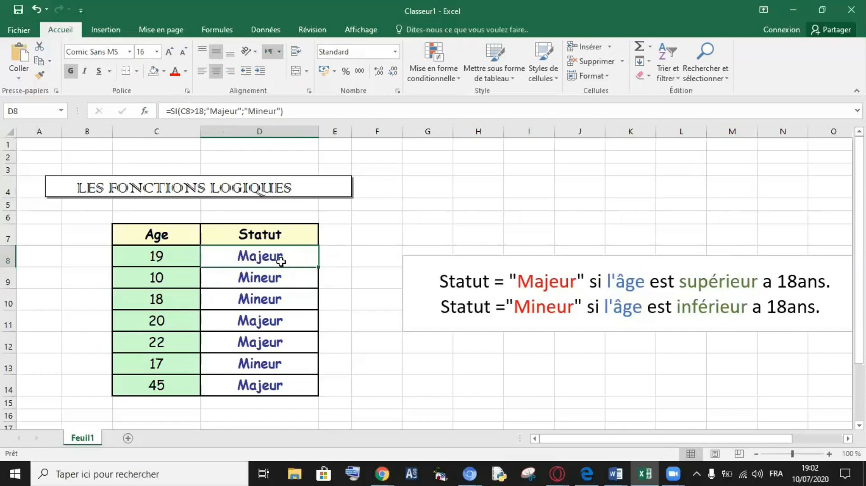
{"action": "left_click", "coordinate": [284, 302]}
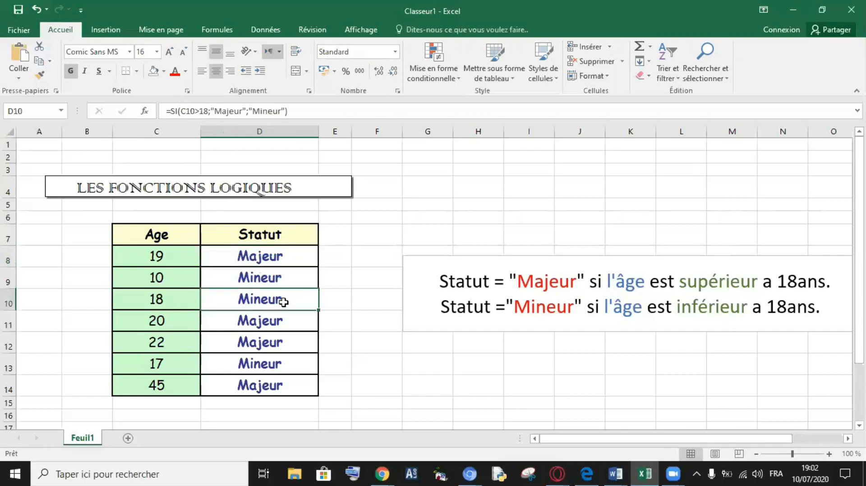
{"action": "left_click", "coordinate": [286, 319]}
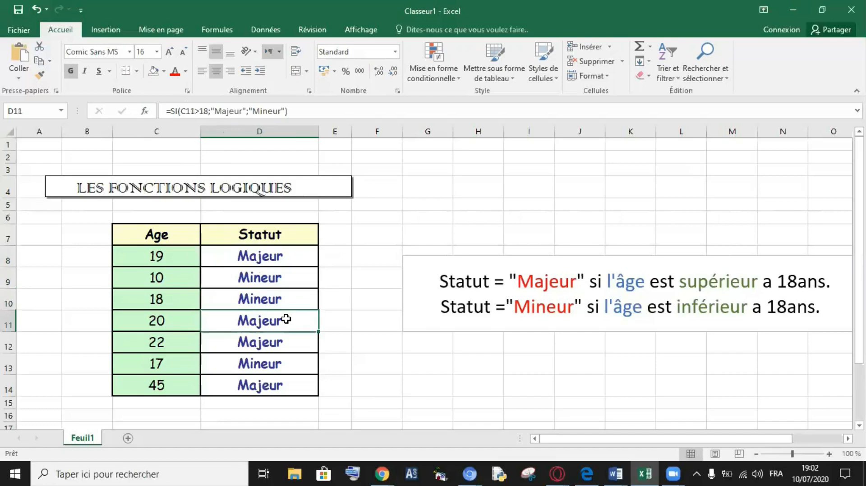